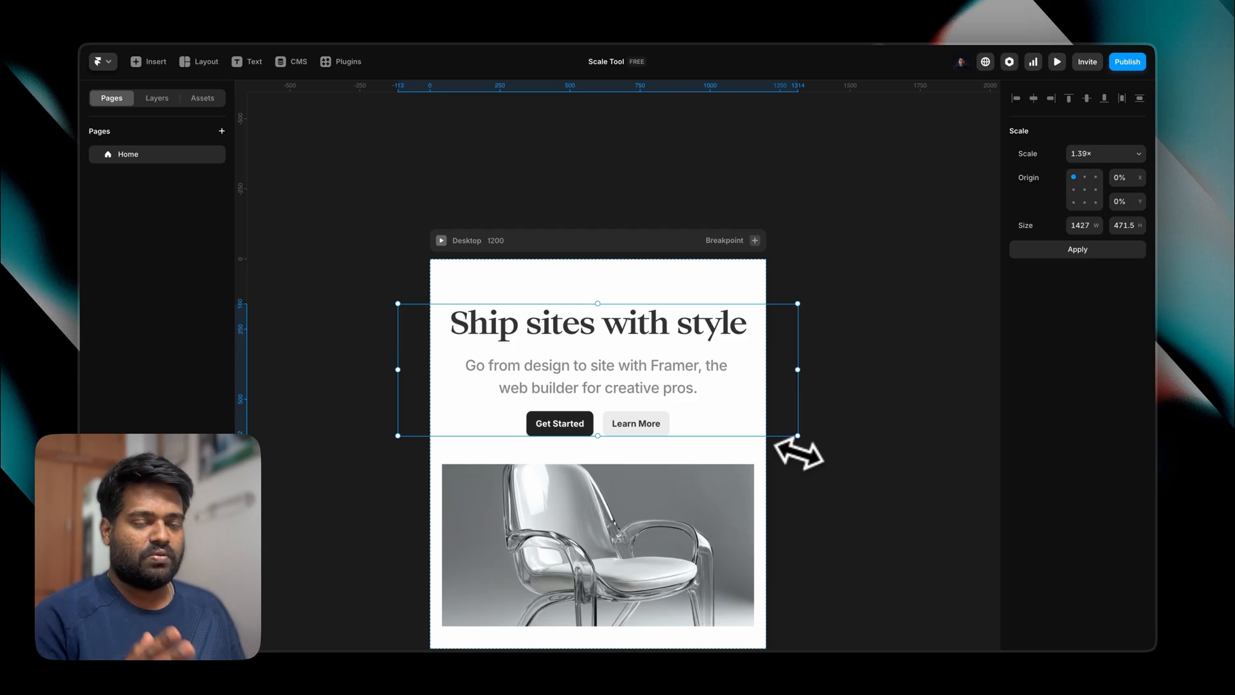
- Try widening the hero text stack from its right edge without the Scale tool, and undo the resize
key(Escape)
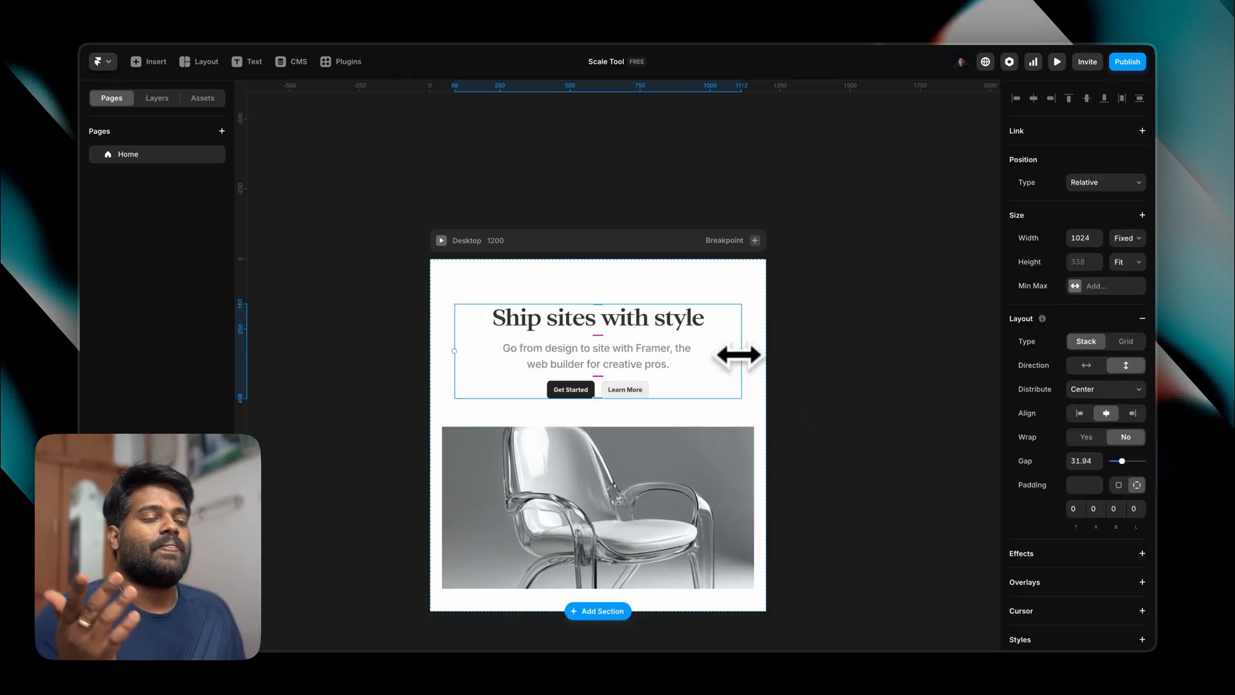
drag(739, 354, 816, 352)
key(super+z)
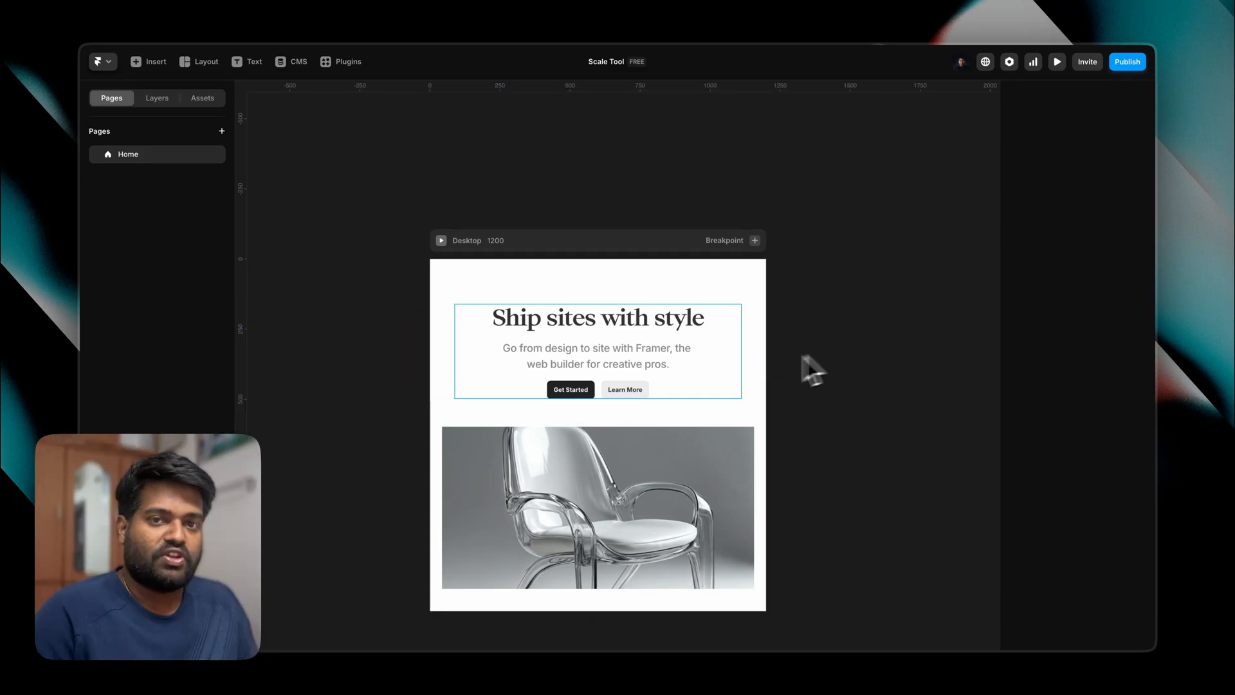
- Select the hero text stack and bring up its Scale tool settings
click(697, 379)
key(k)
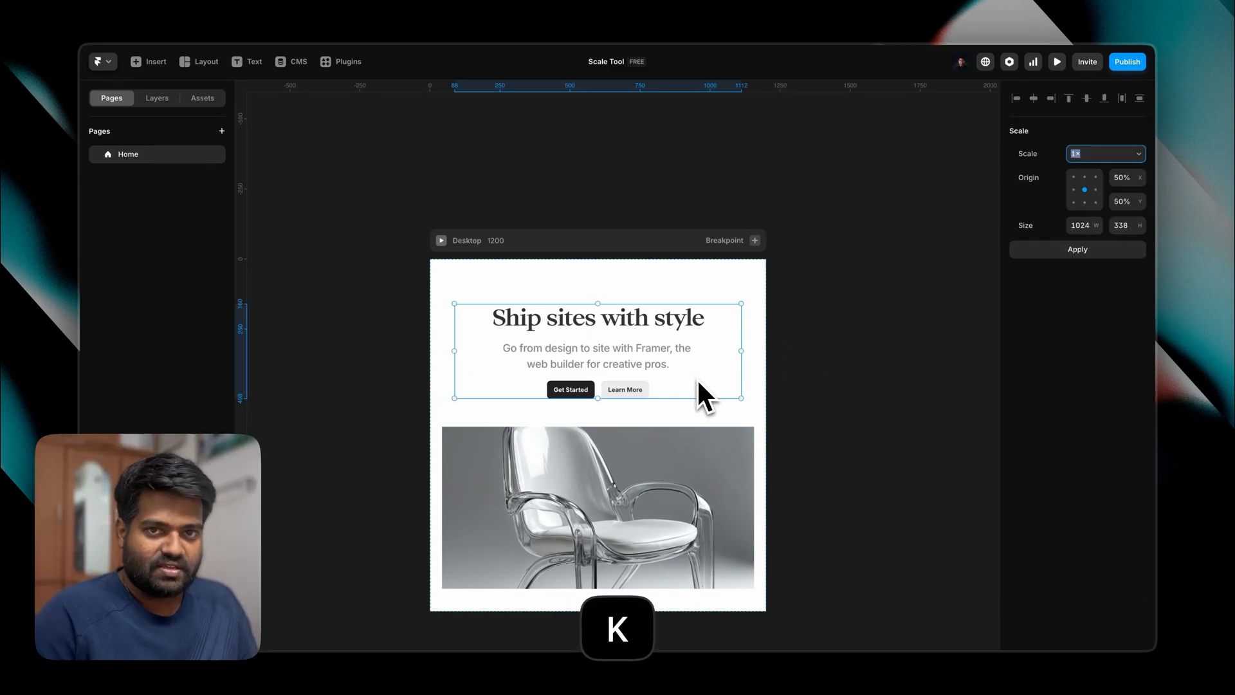
click(1039, 162)
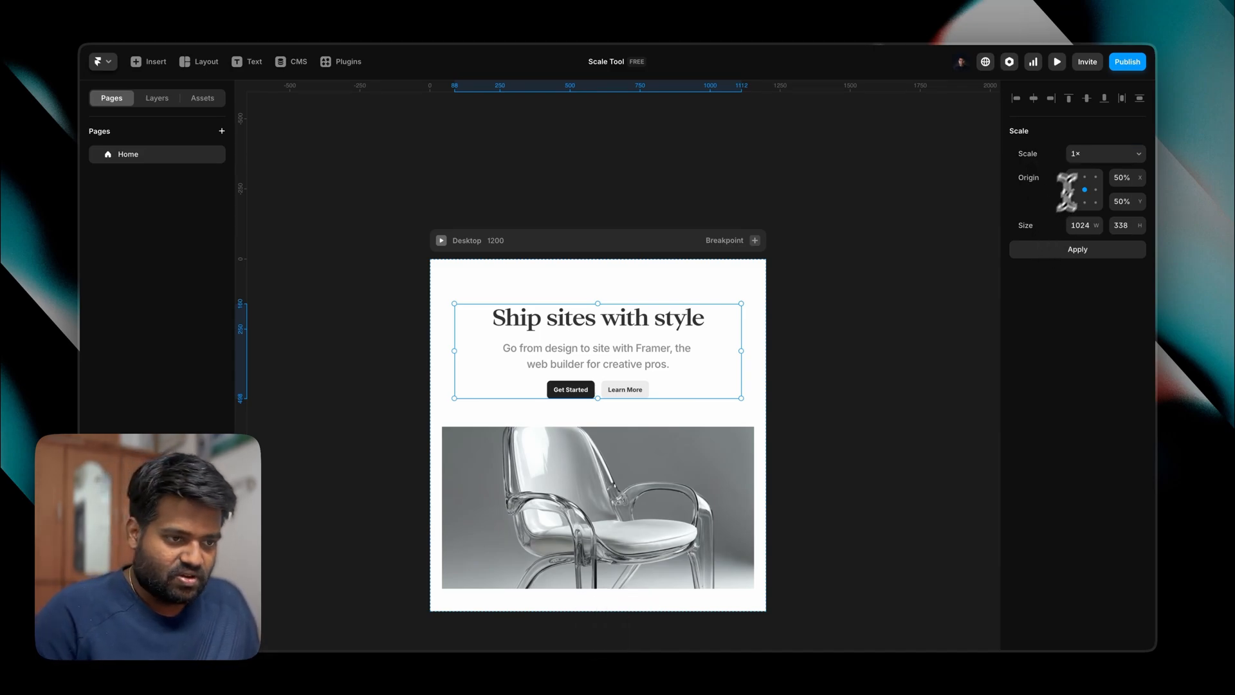
- Try the Scale tool on the "Ship sites with style" heading at 0.25× and return it to 1×
click(601, 329)
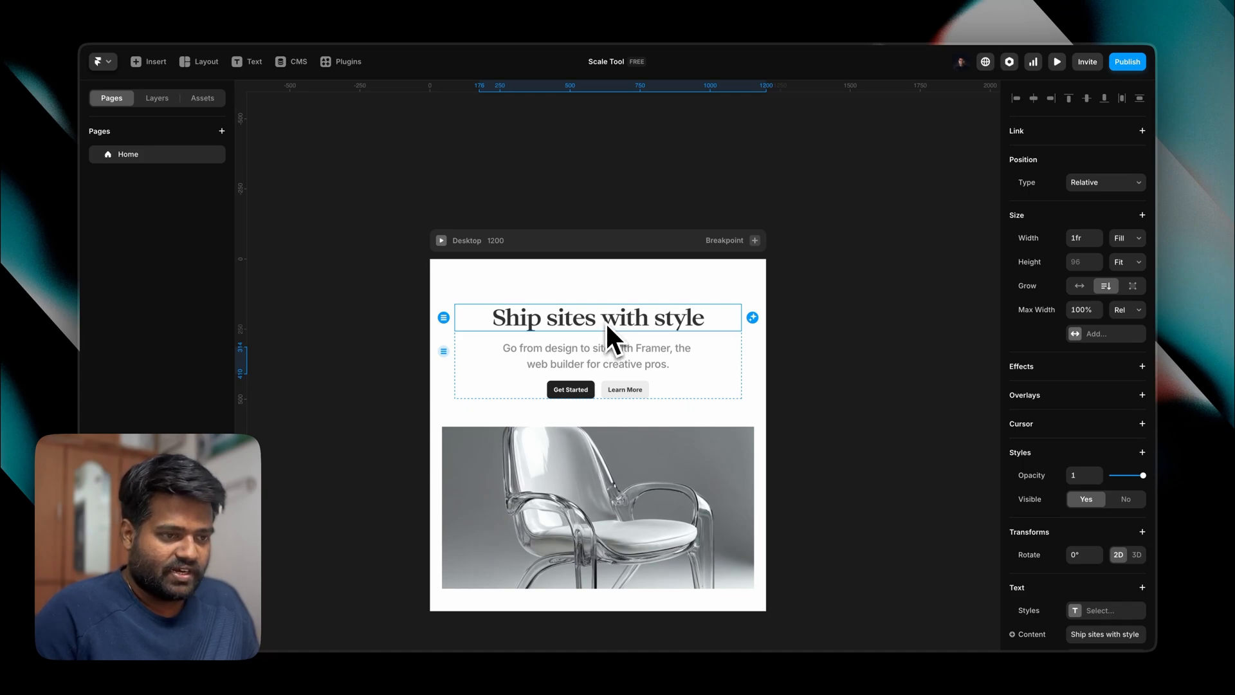
key(k)
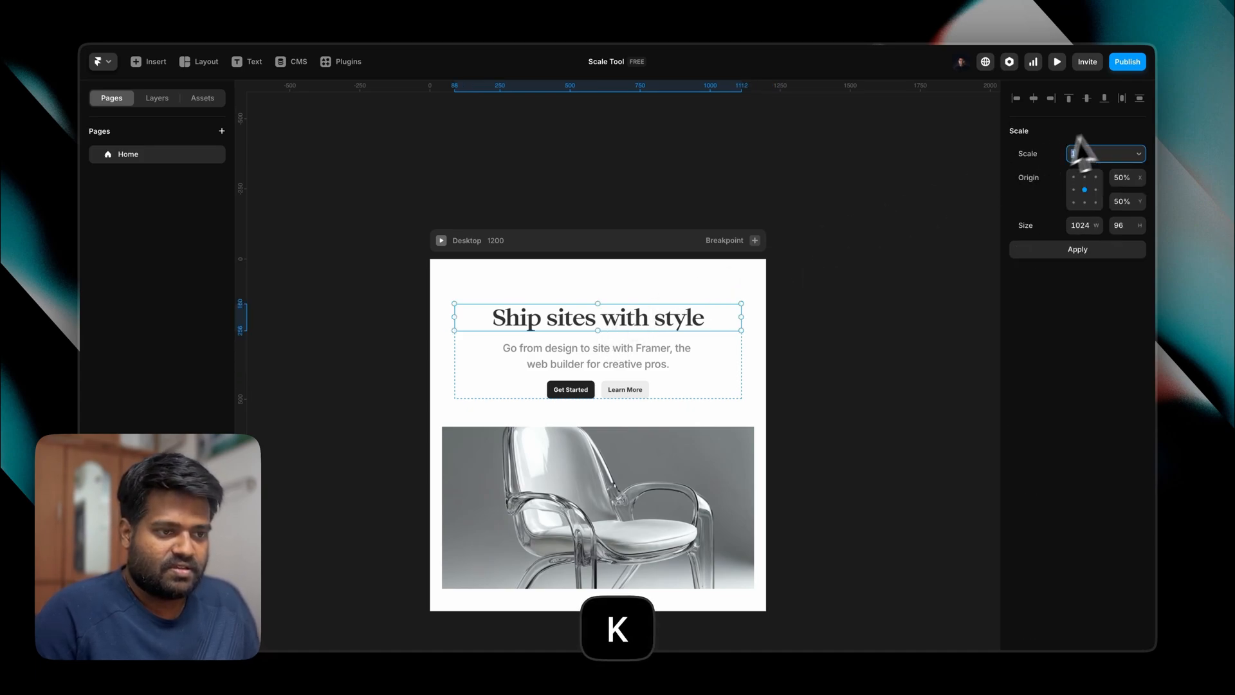
click(1104, 157)
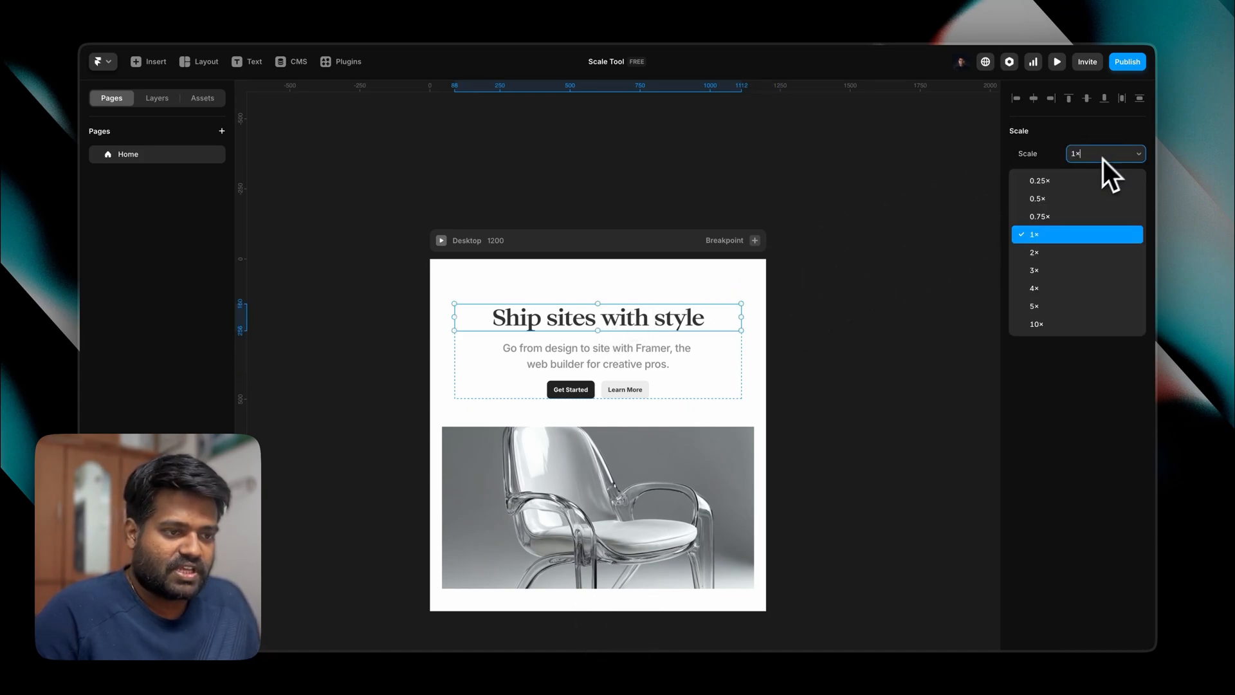
click(1062, 183)
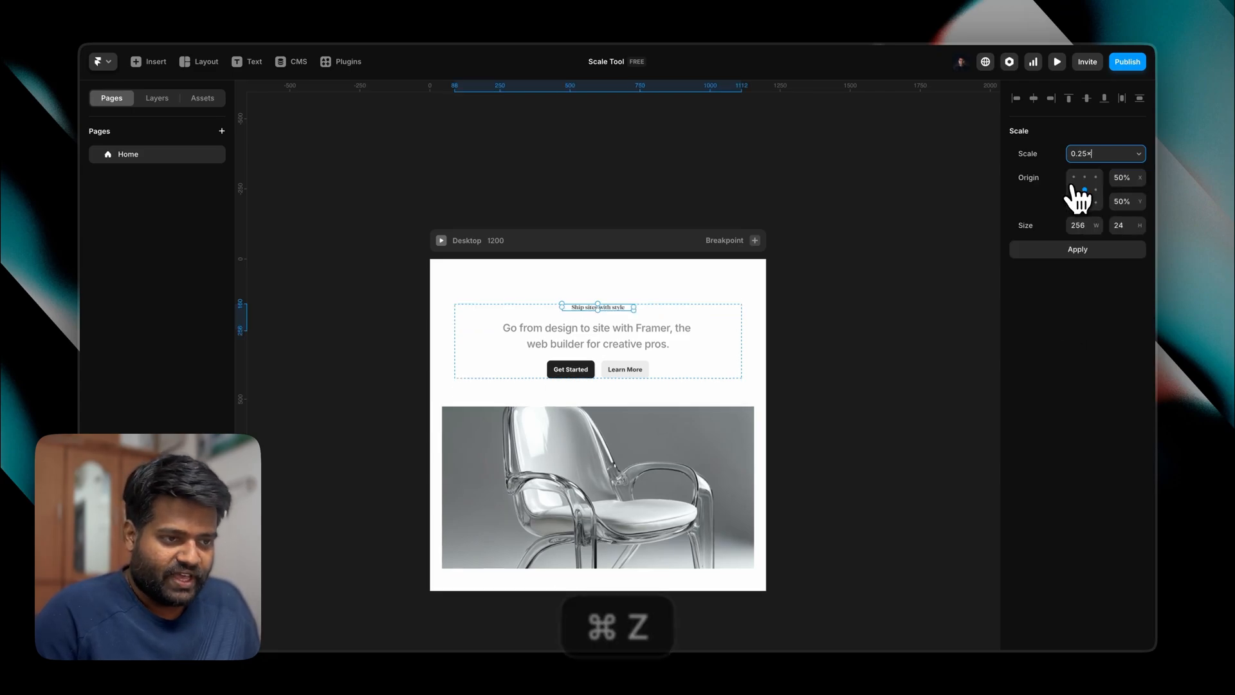
click(1093, 154)
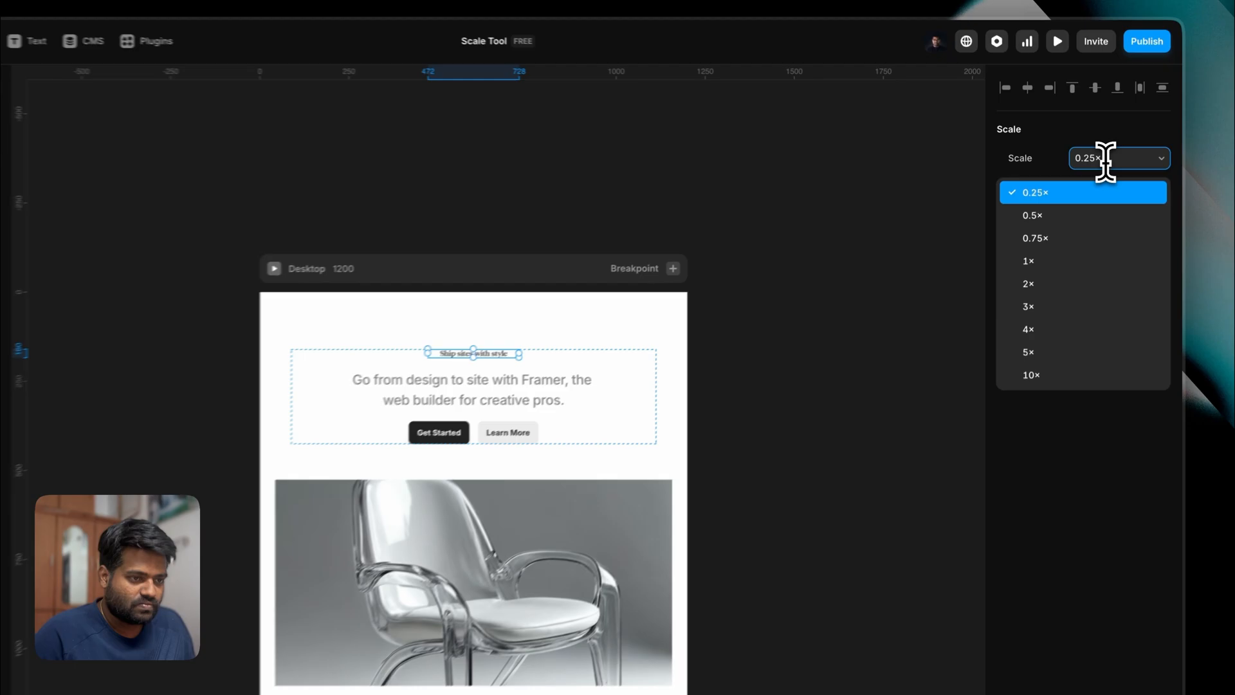
click(1092, 235)
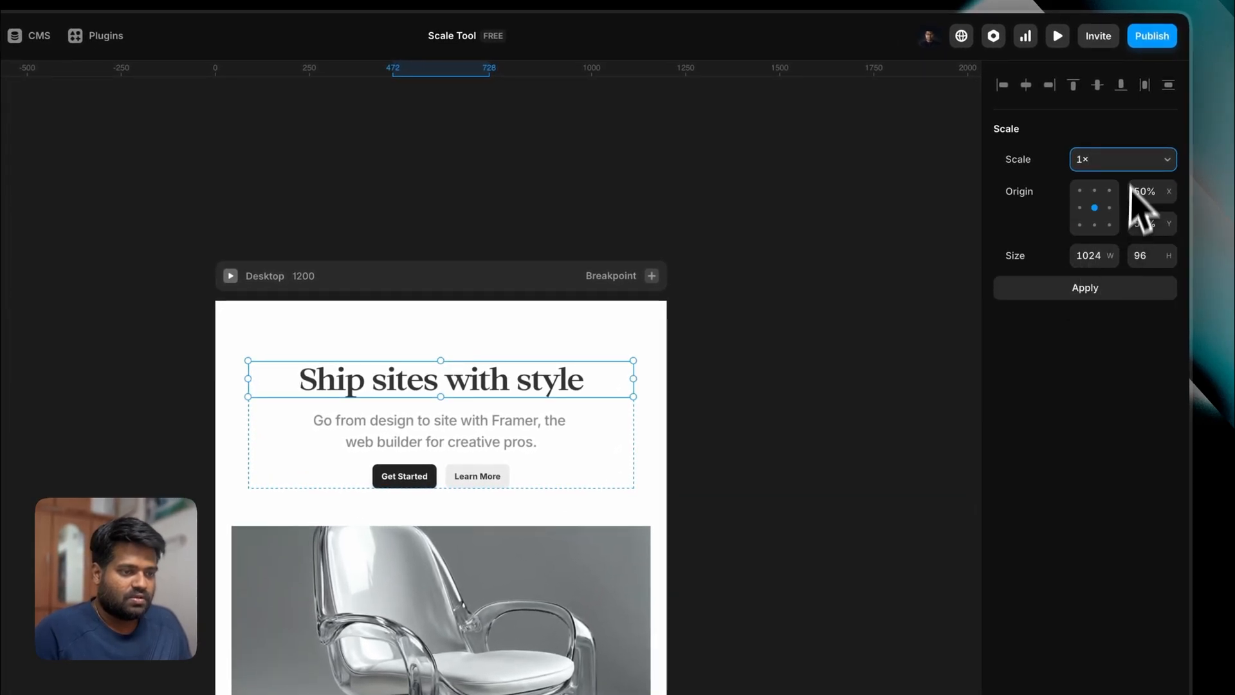
- Try scaling the "Ship sites with style" heading to 3× and undo it
click(1122, 166)
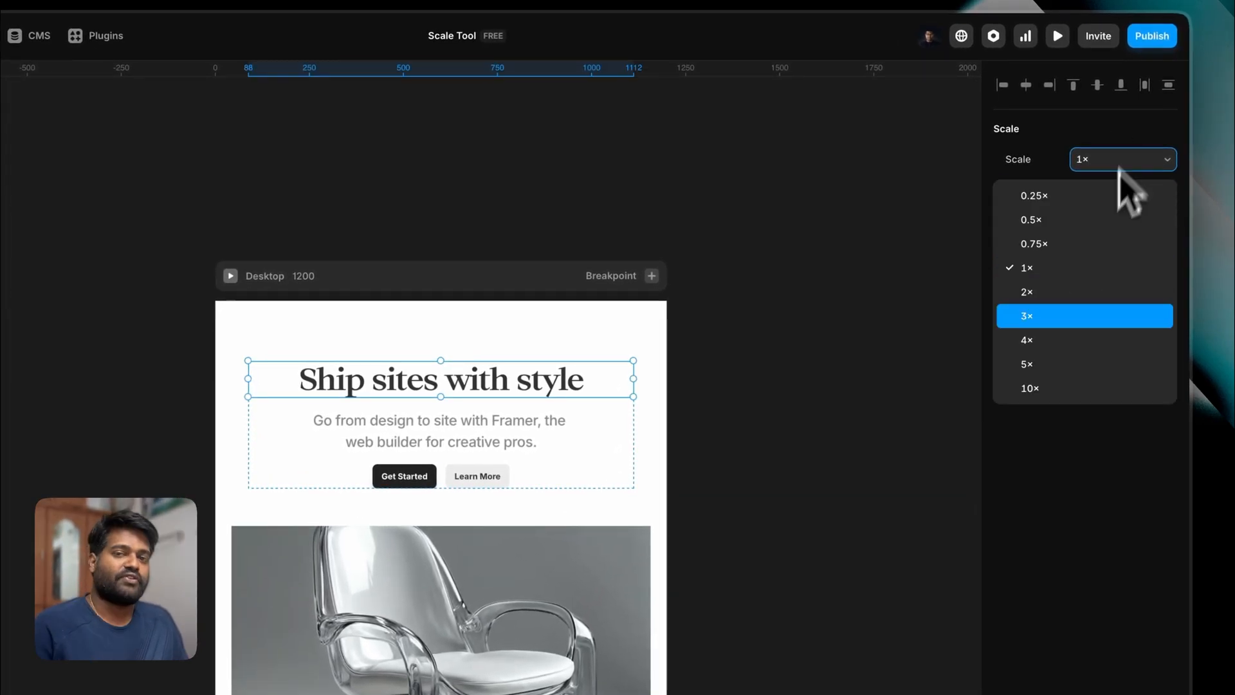
click(1079, 316)
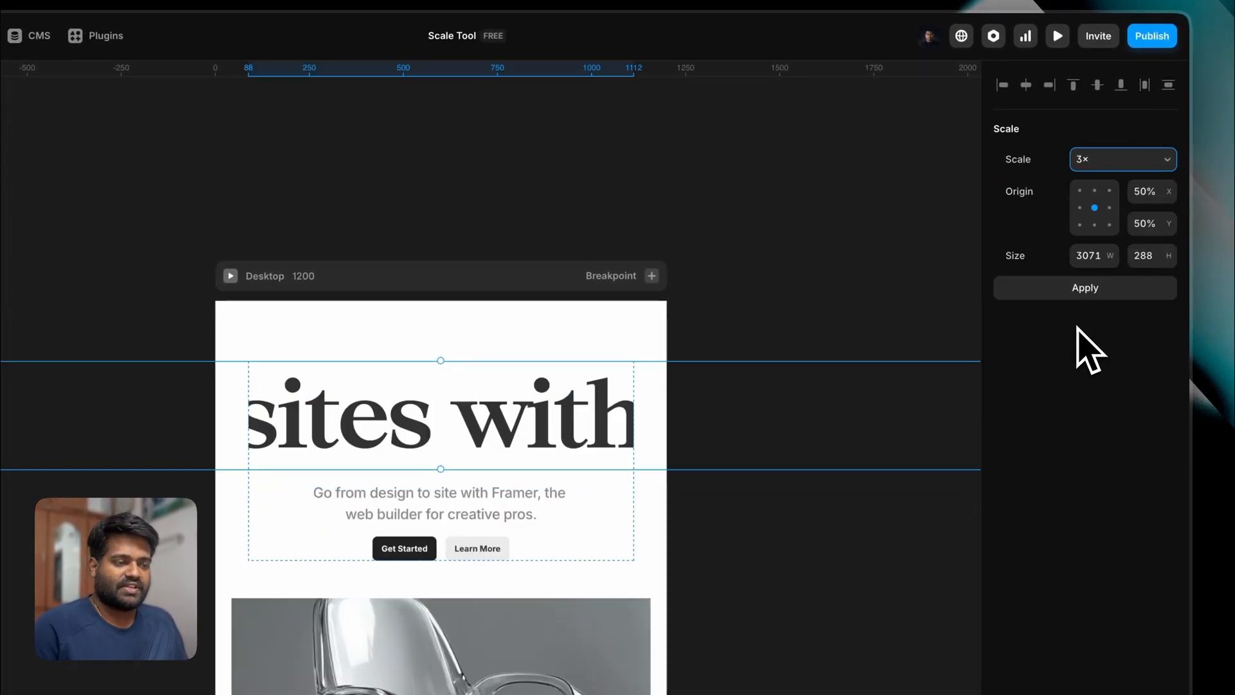
key(super+z)
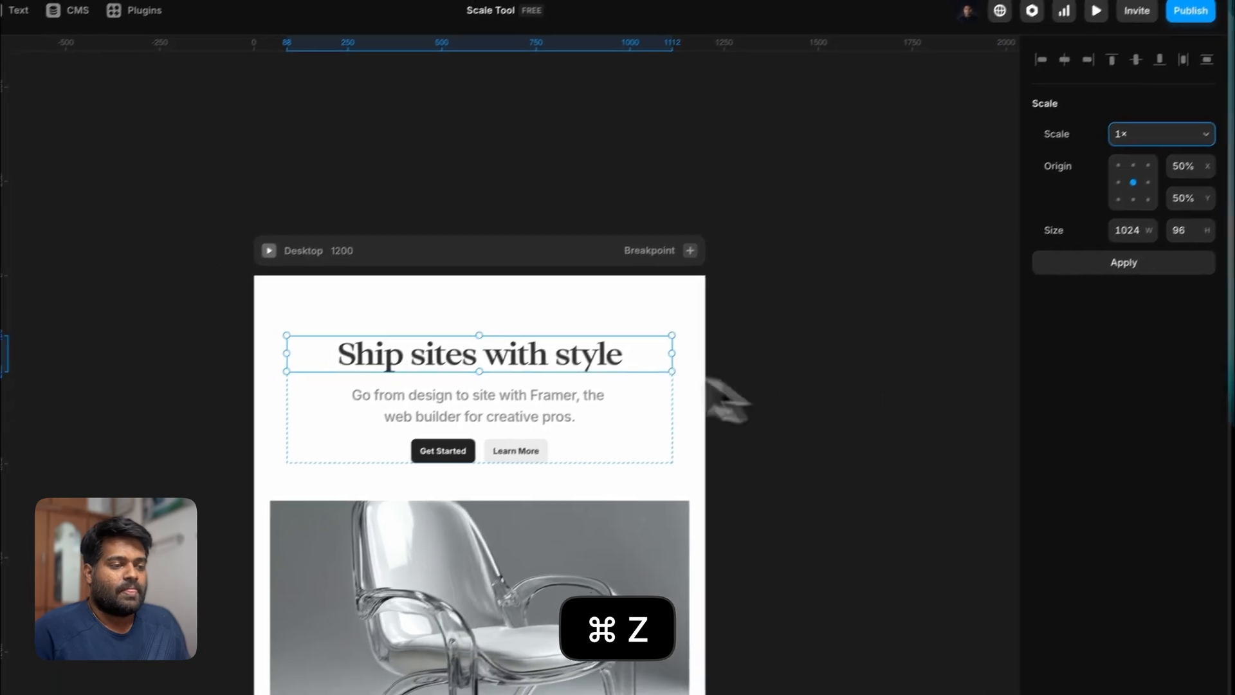
- Scale the whole hero text stack proportionally to a width of 1439 from its center origin
click(547, 449)
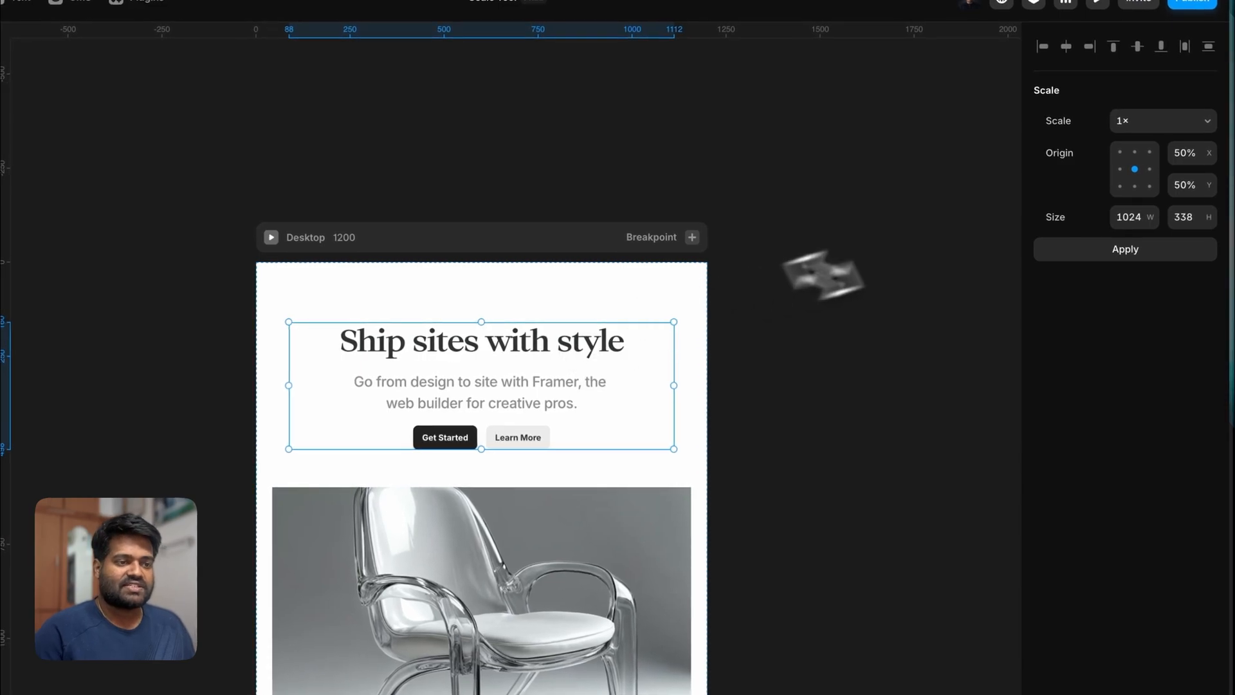
click(1115, 217)
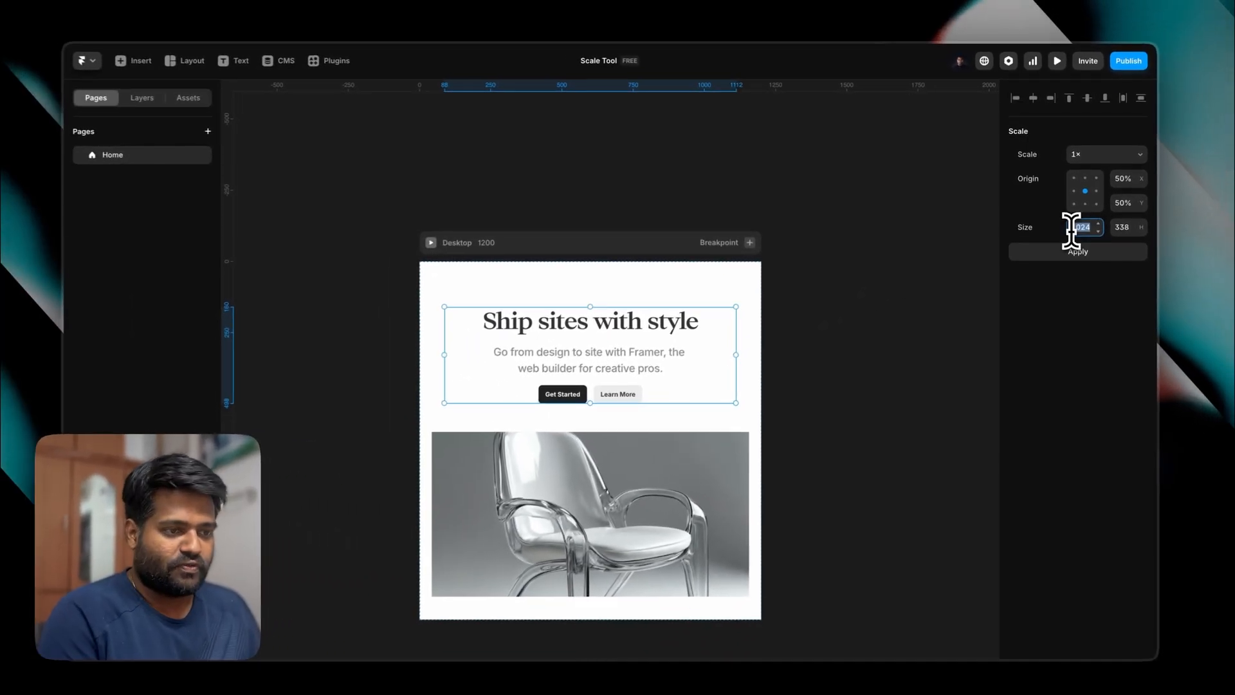
text(1439)
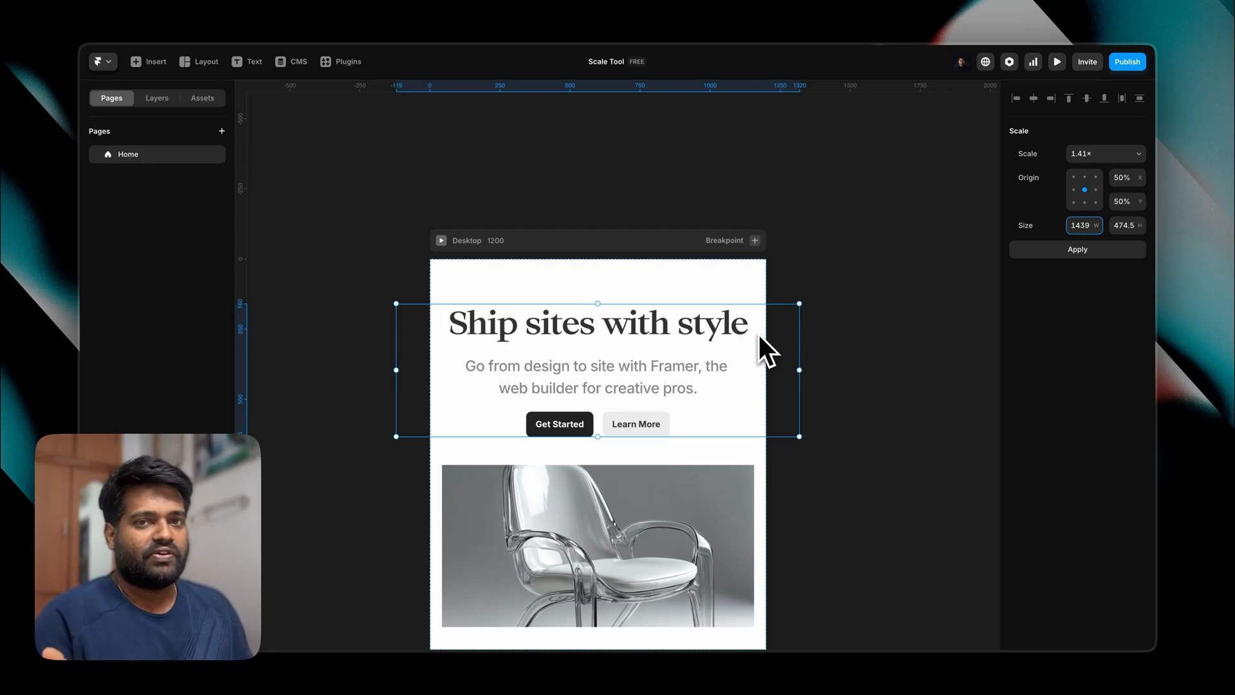
- Inspect the scaled paragraph and Get Started button, examining the button's height, gap and padding values
double_click(759, 334)
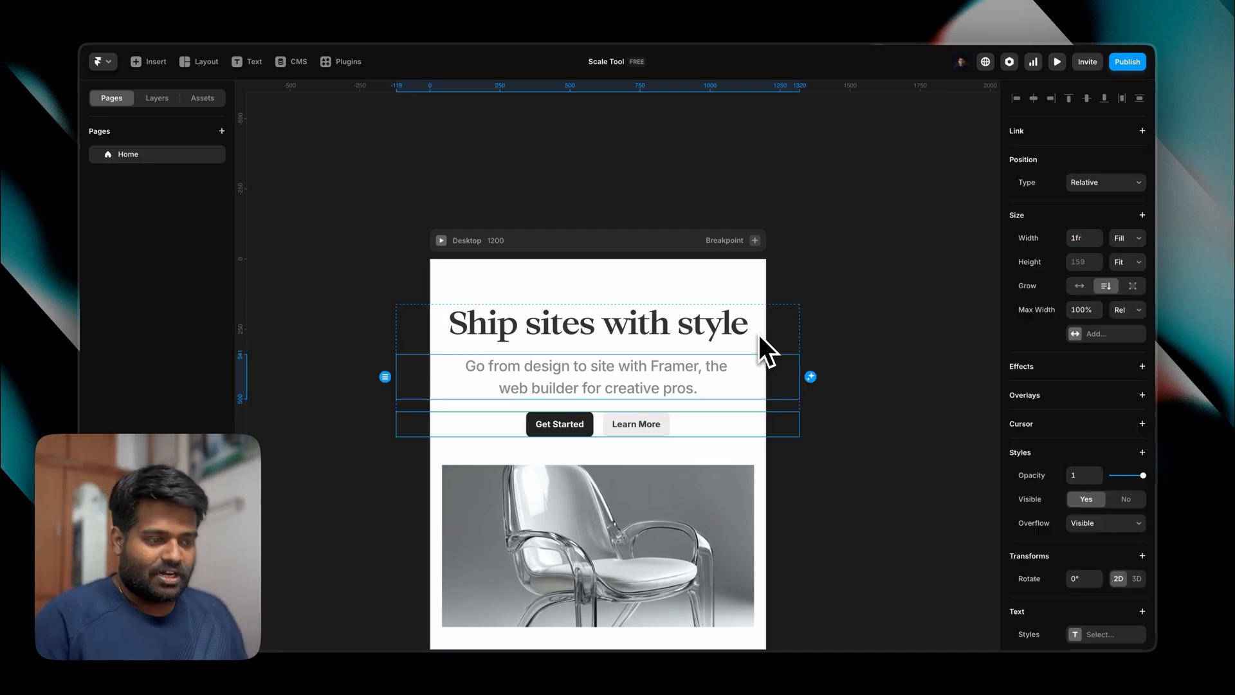
click(597, 432)
double_click(590, 429)
scroll(492, 421, up, 5)
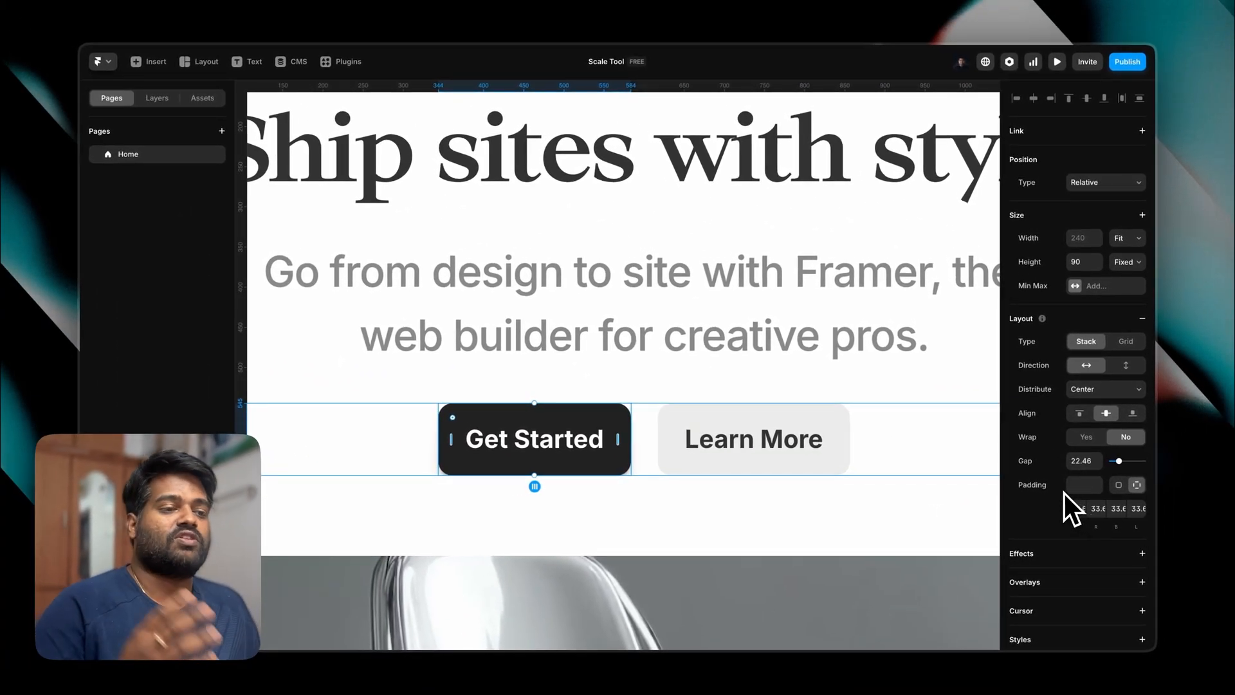
scroll(640, 474, up, 1)
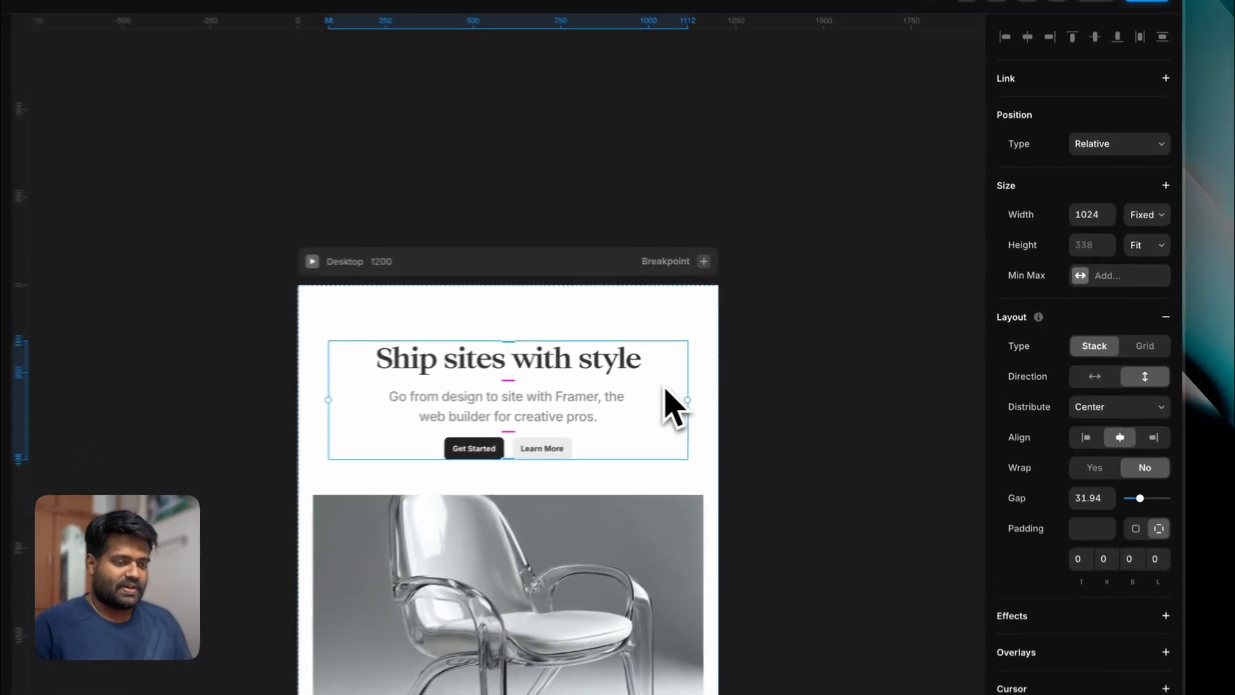
- Scale the hero text stack proportionally to a height of 300 from its center origin
key(k)
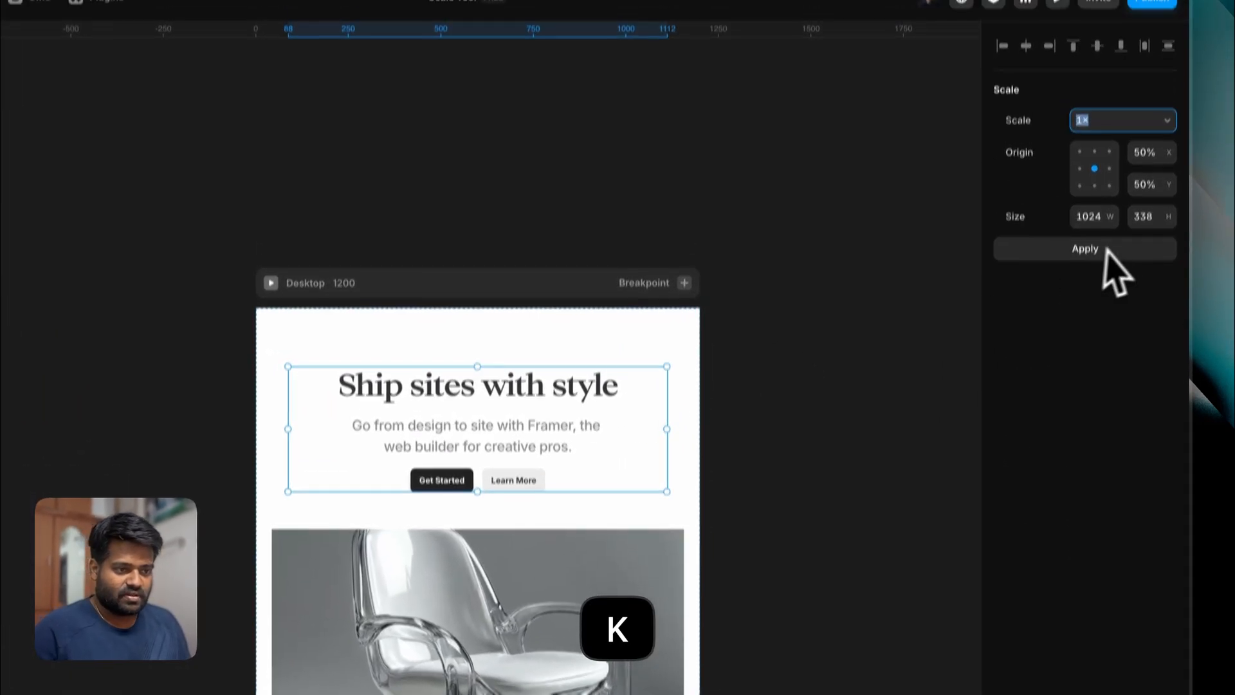
click(1147, 219)
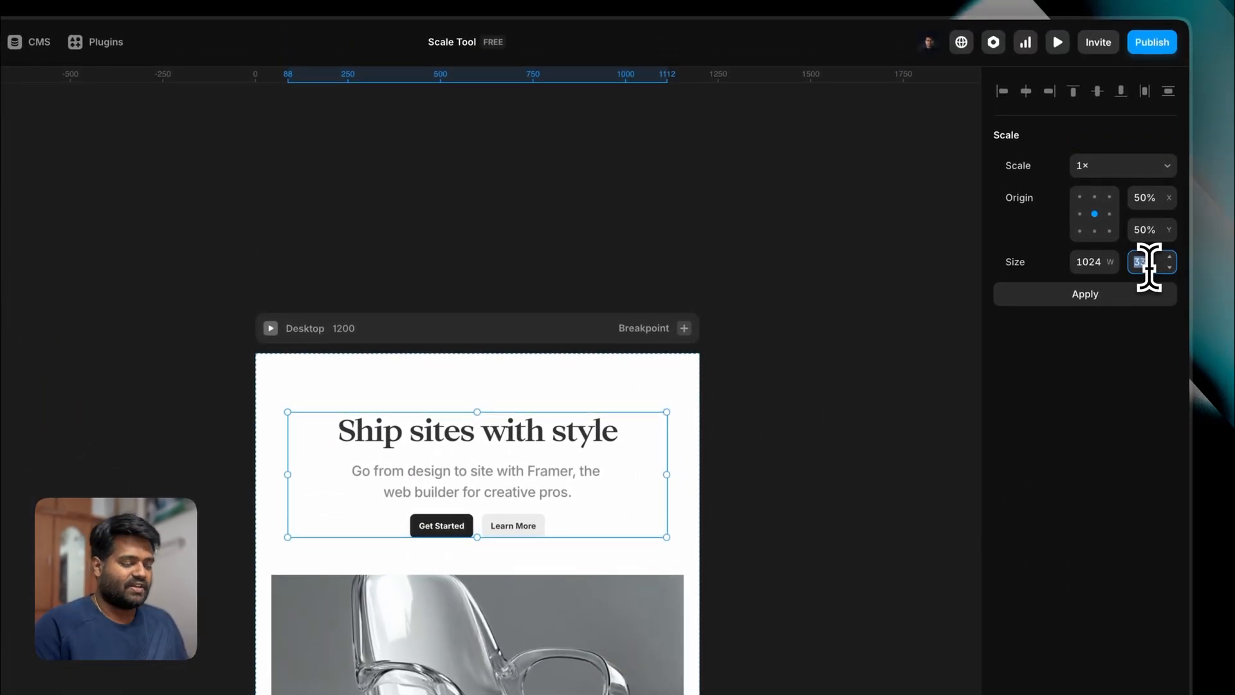
text(300)
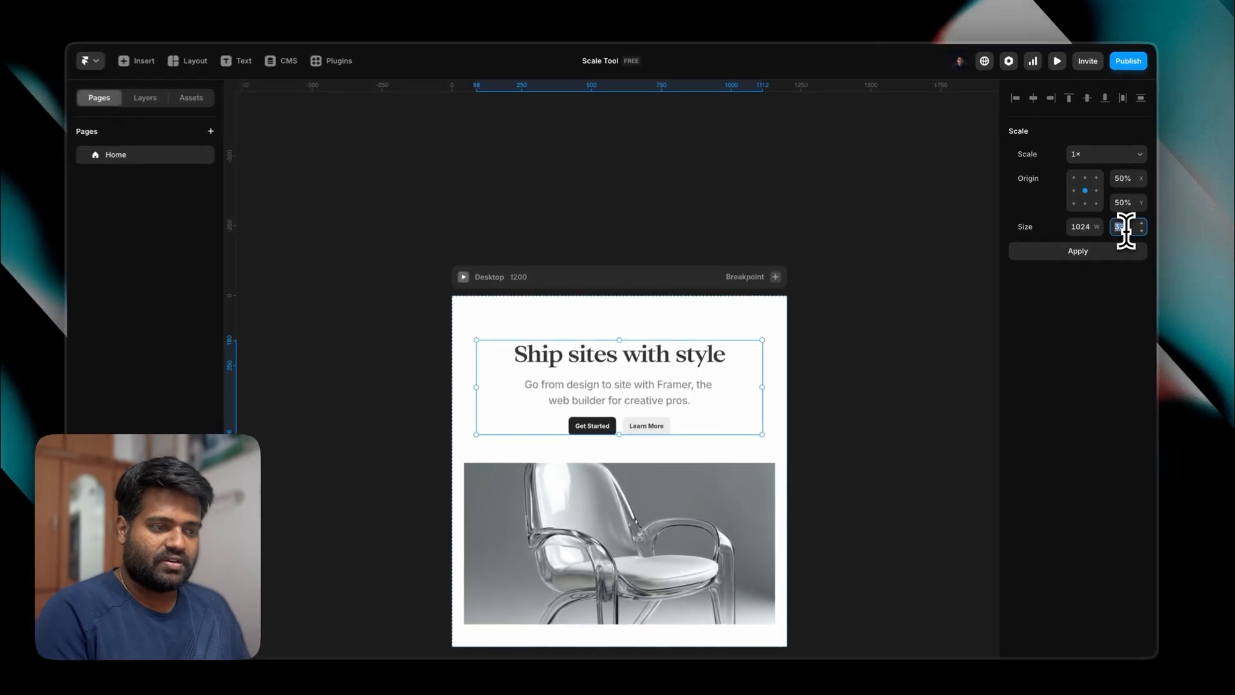
key(Return)
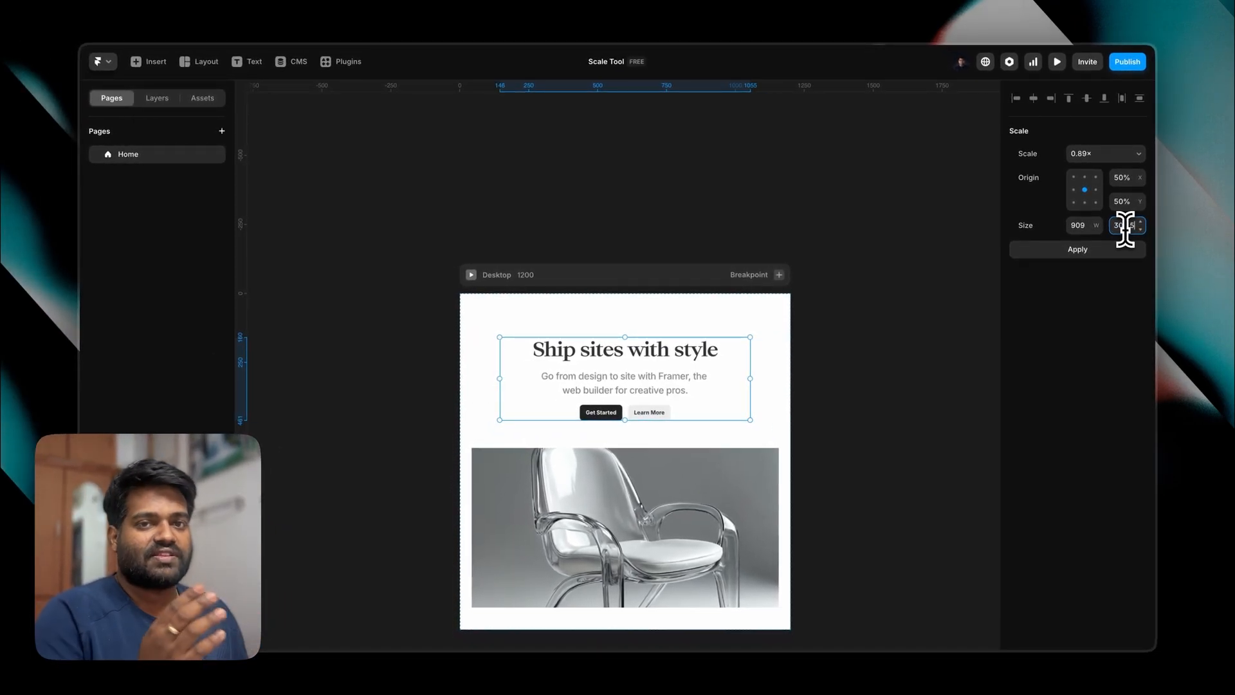
- Try scaling the two standalone images together to 2× from the center origin, and undo it
drag(749, 150, 499, 584)
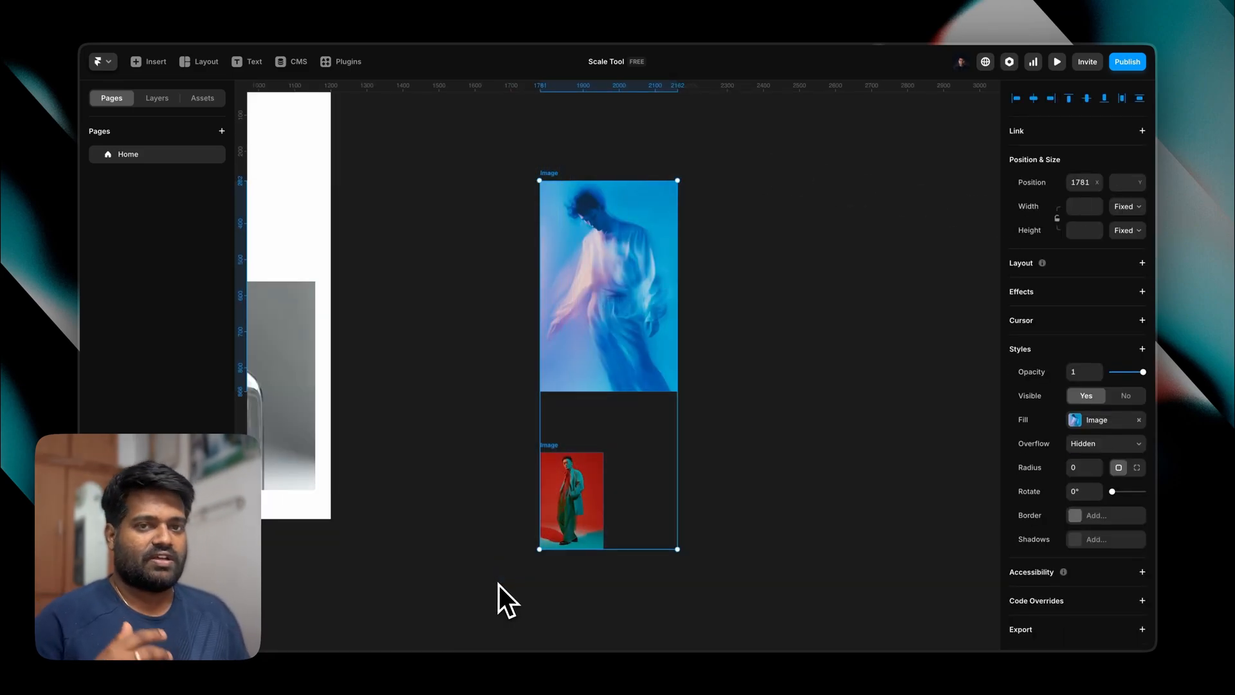
key(k)
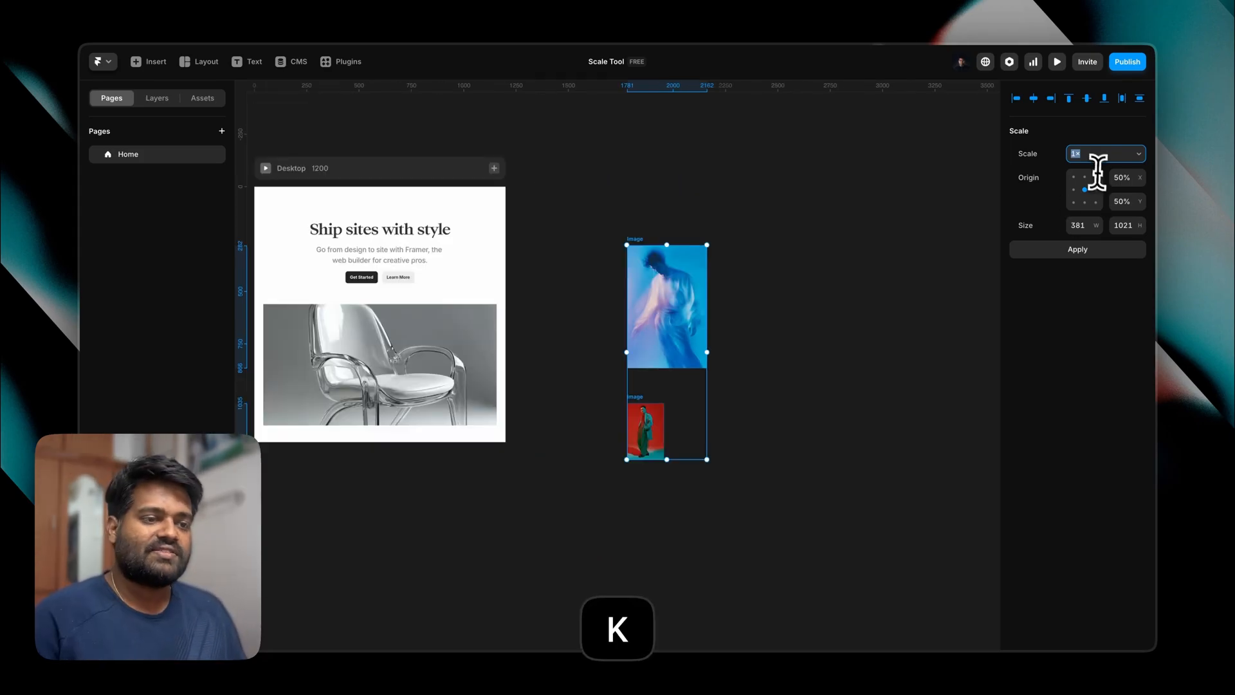
click(1091, 156)
key(BackSpace)
key(BackSpace)
text(2)
key(Return)
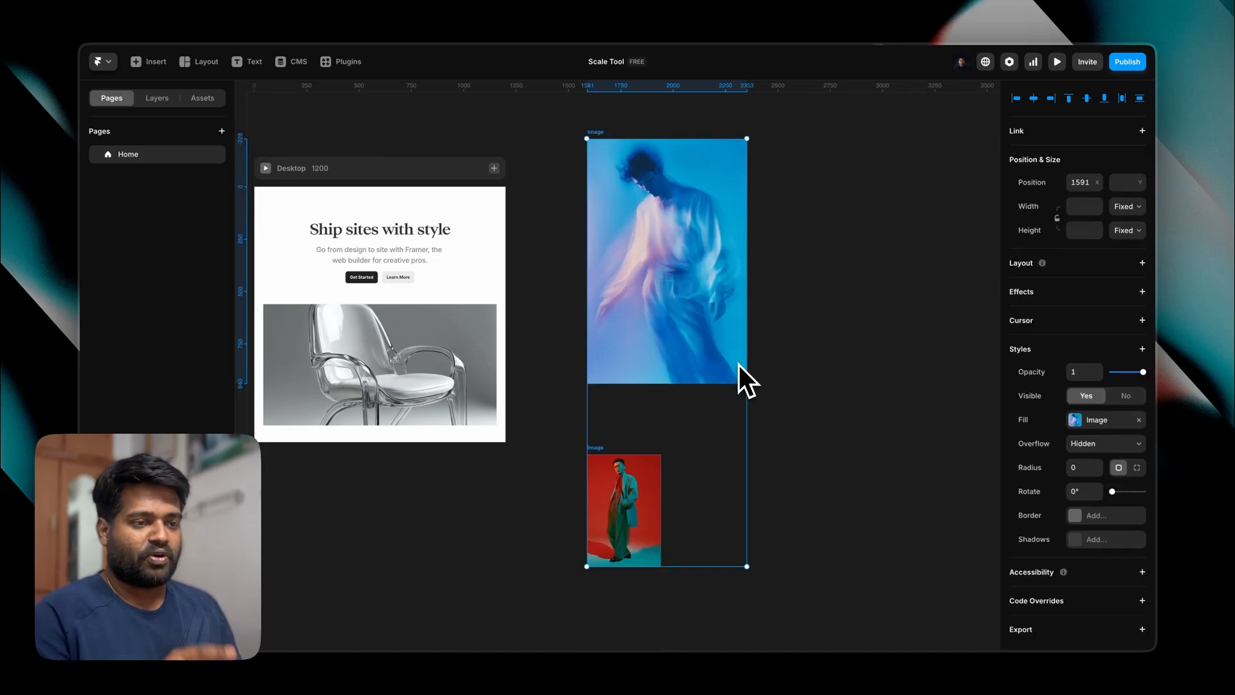
key(k)
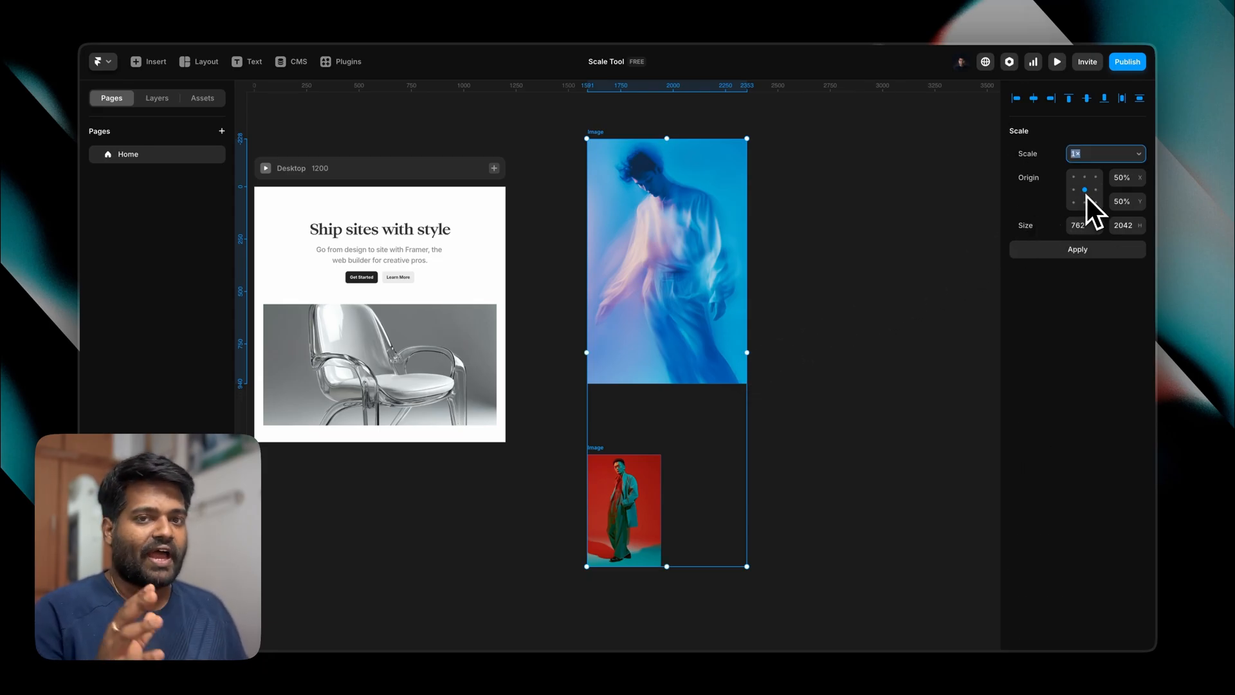
key(super+z)
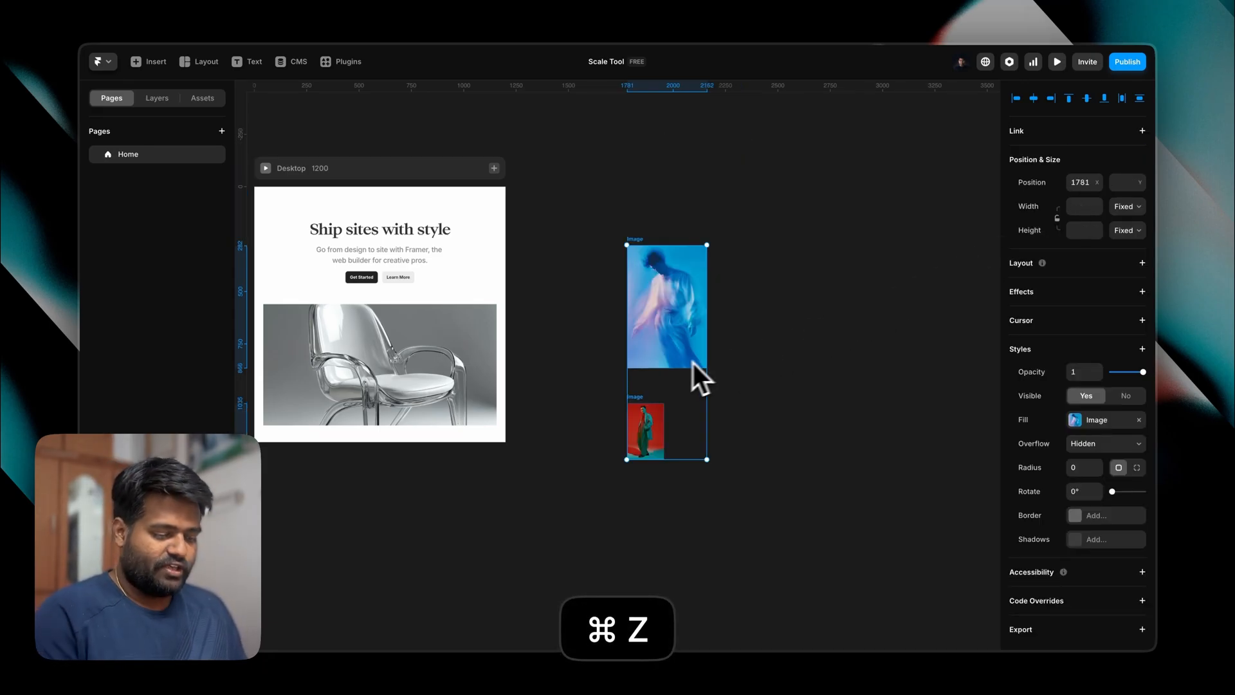
- Try scaling both images together to 2× with the origin at the top-left corner (0%, 0%), and undo it
key(k)
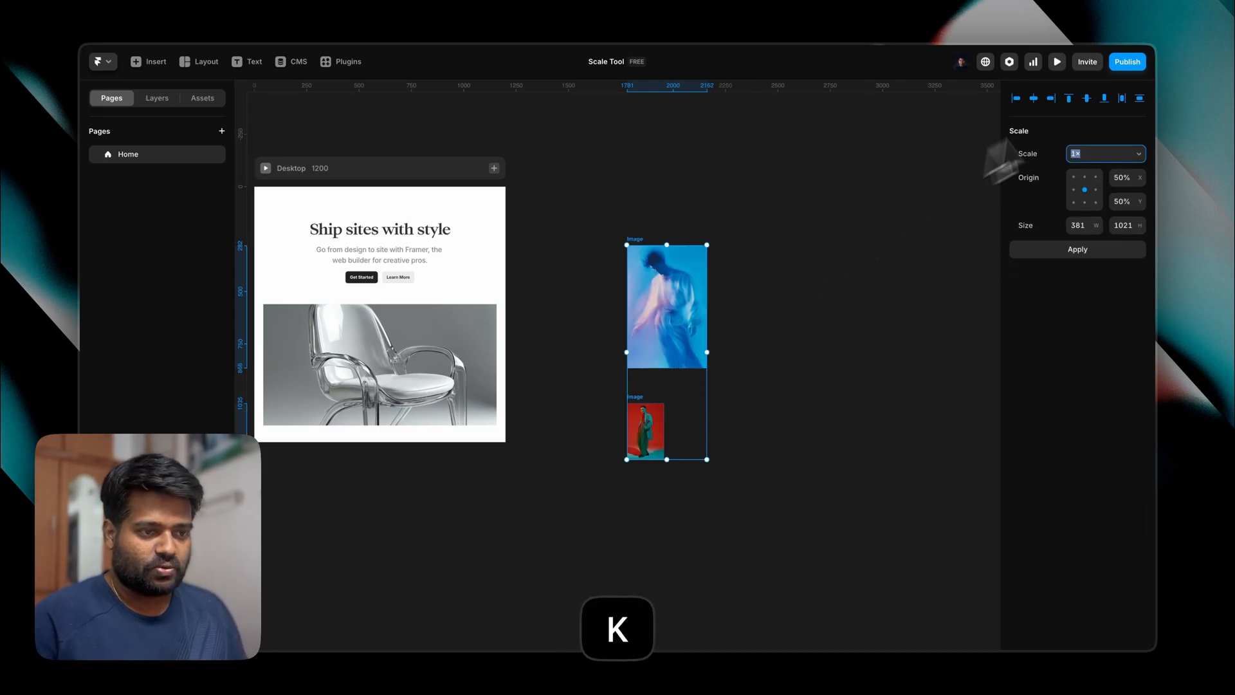
click(1073, 178)
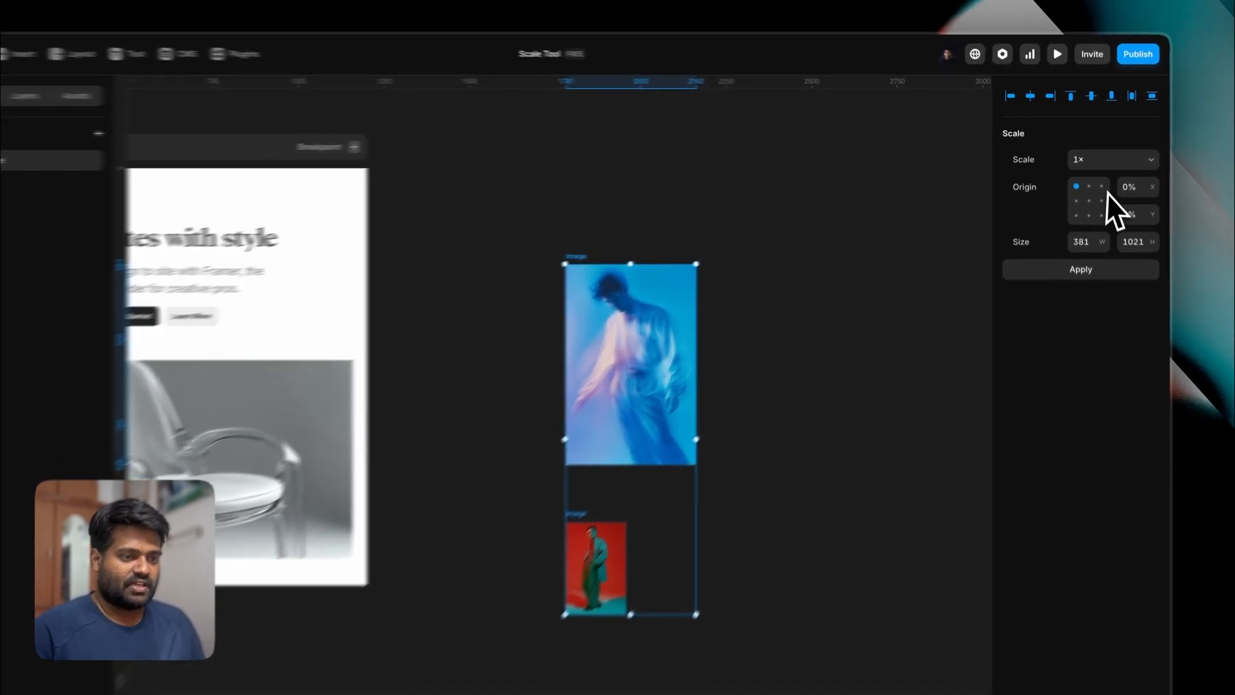
click(1097, 154)
click(1062, 297)
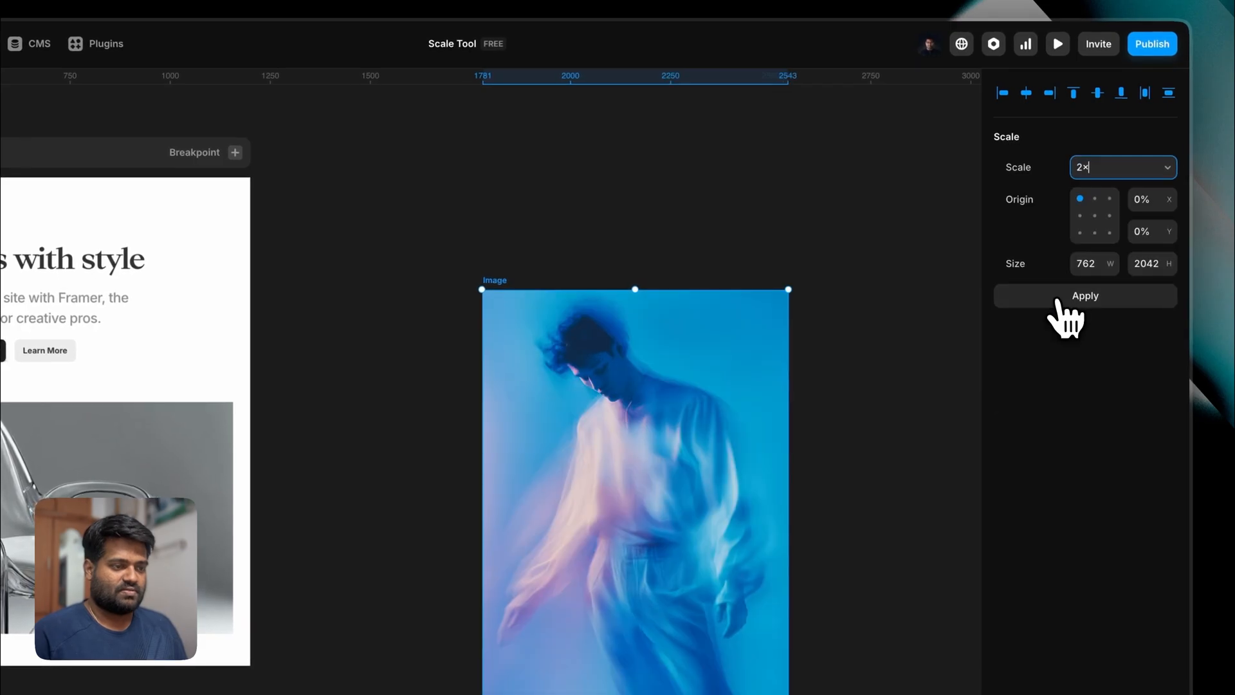
scroll(652, 385, down, 3)
scroll(653, 384, right, 3)
scroll(632, 366, down, 5)
scroll(631, 366, right, 2)
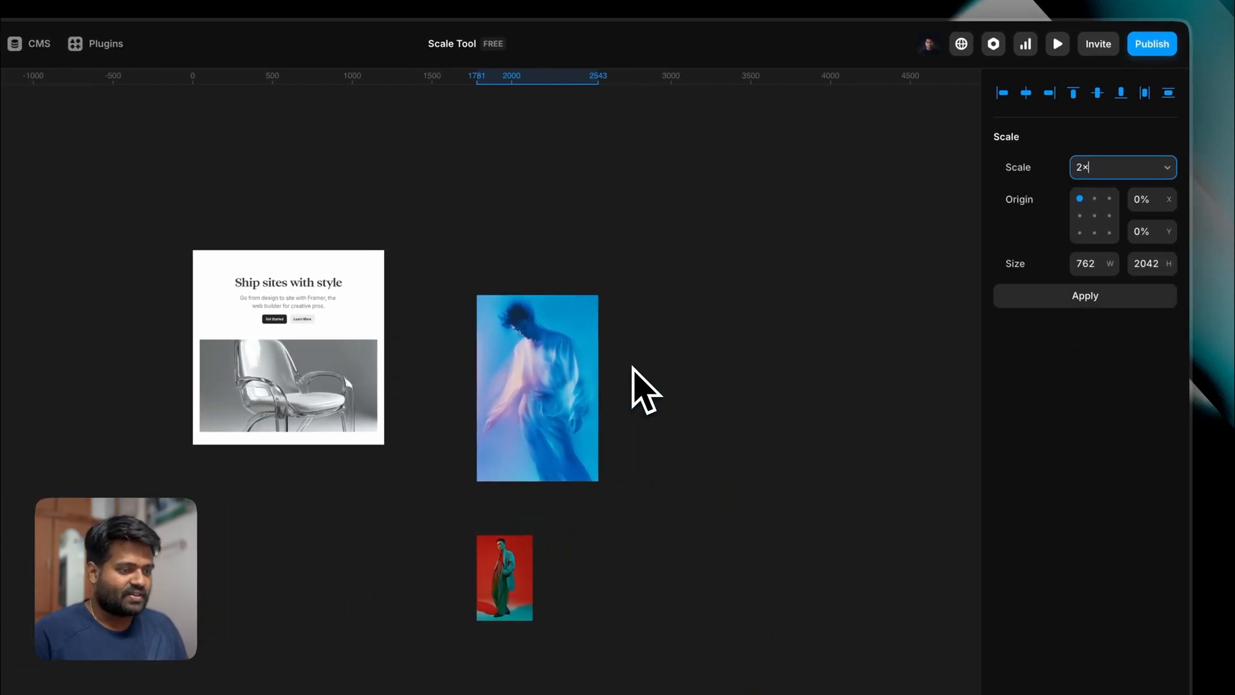
key(super+z)
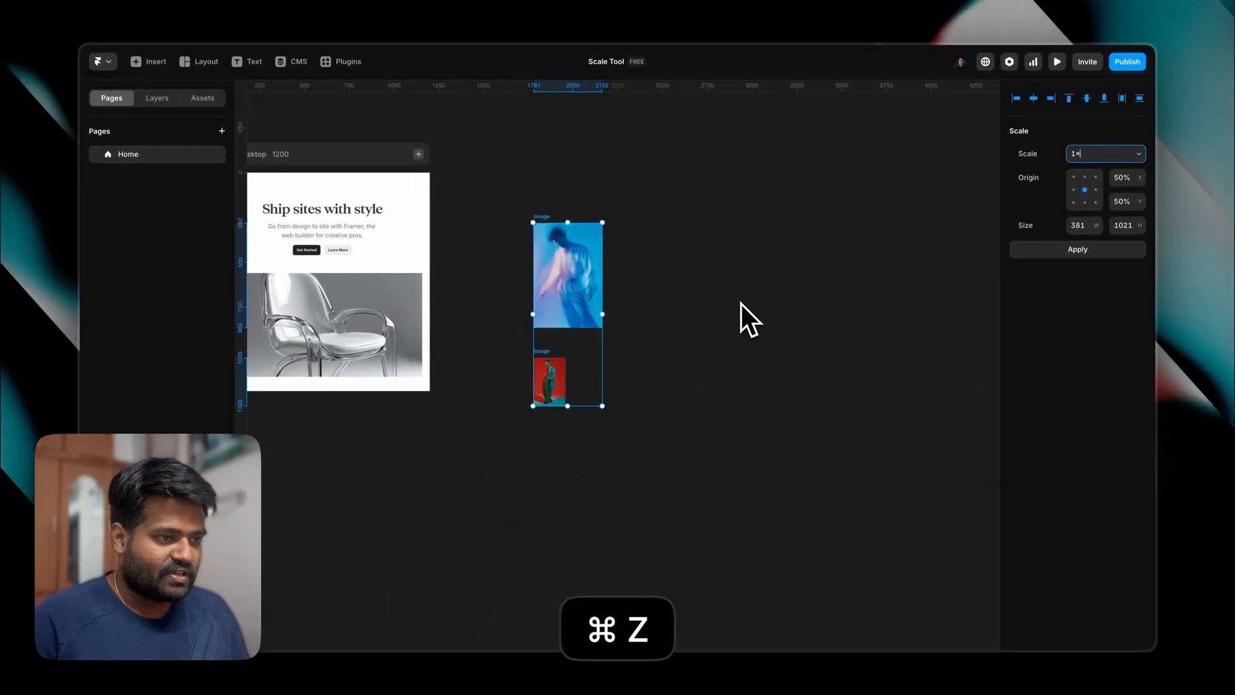
- Scale both images together to 2× with the origin at the right-middle point (100%, 50%)
click(1096, 189)
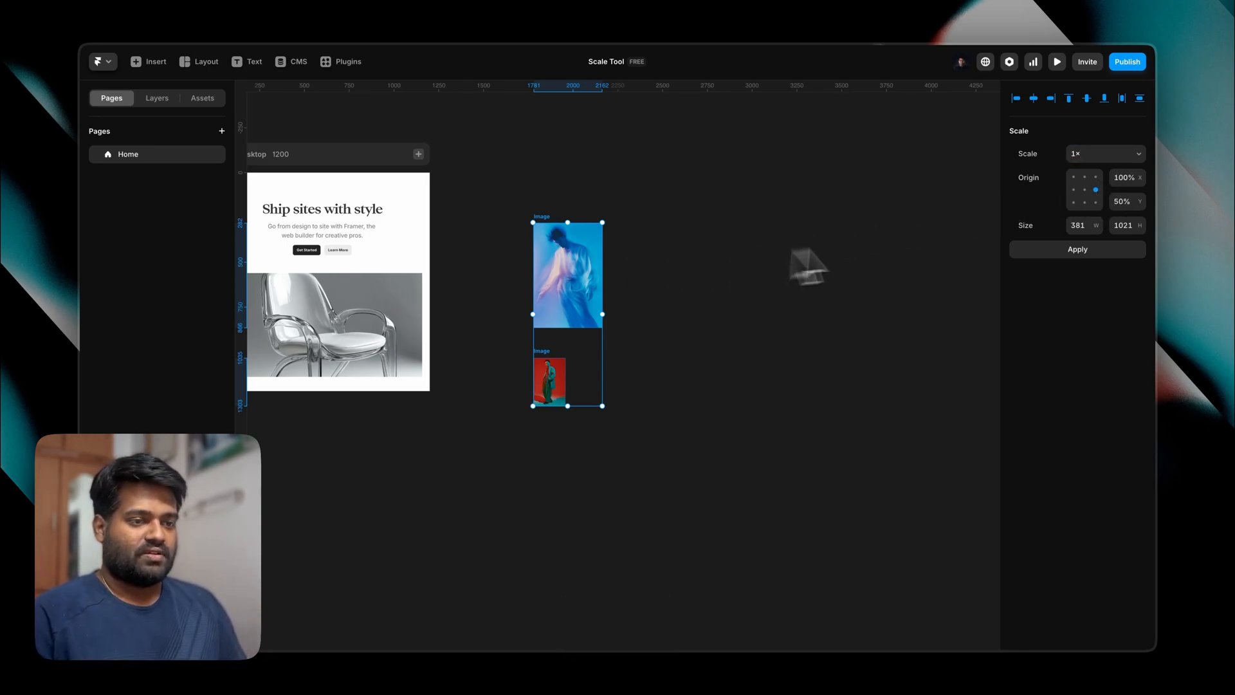
click(1097, 155)
click(1067, 249)
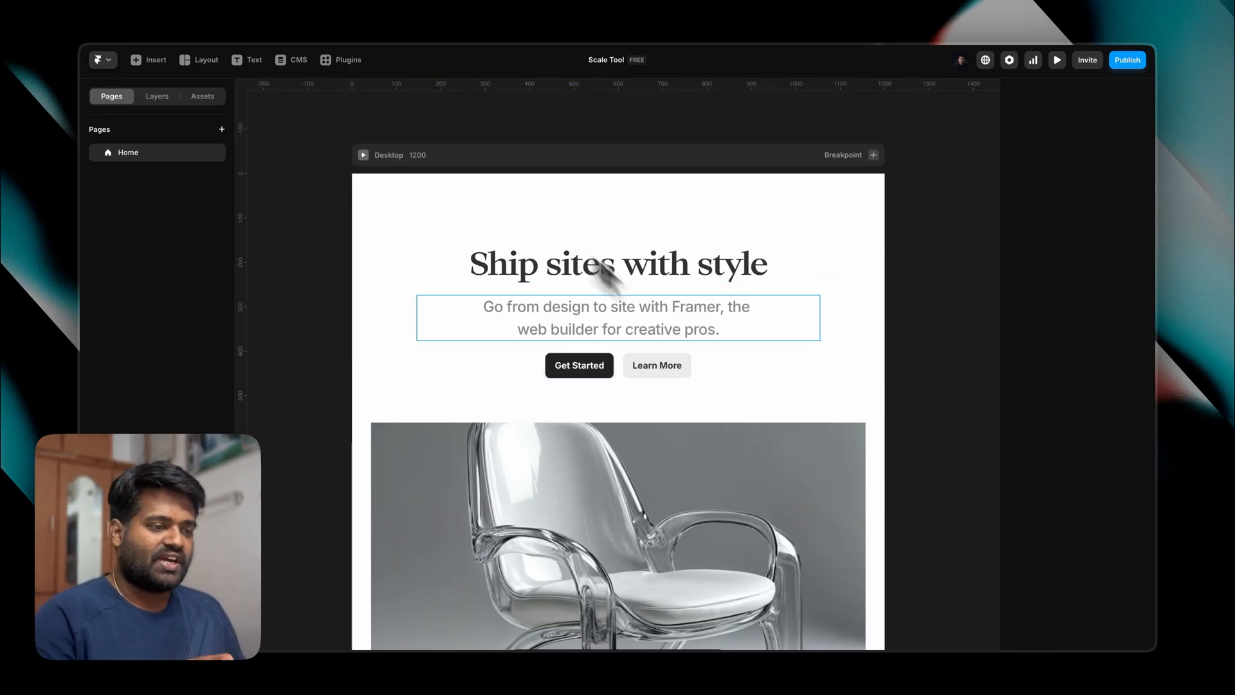
- Filter the fonts for the hero's subheading text to Open Source and apply the Apfel Grotezk font
click(697, 334)
click(1126, 607)
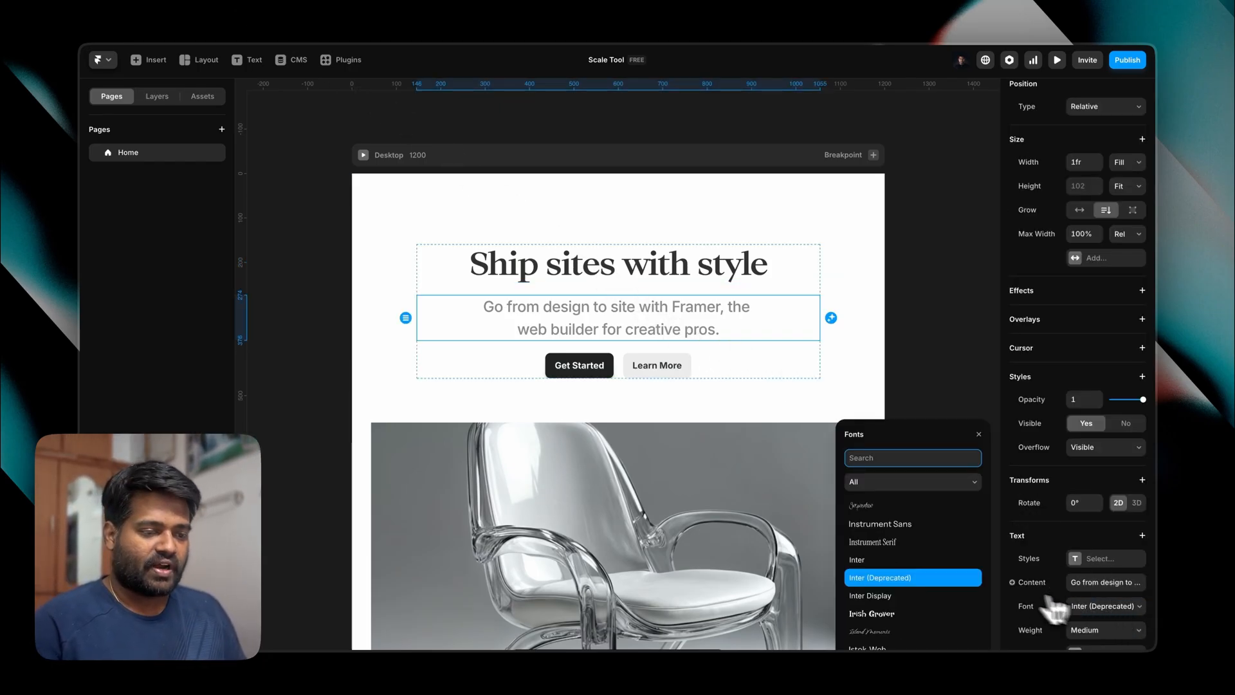
click(930, 487)
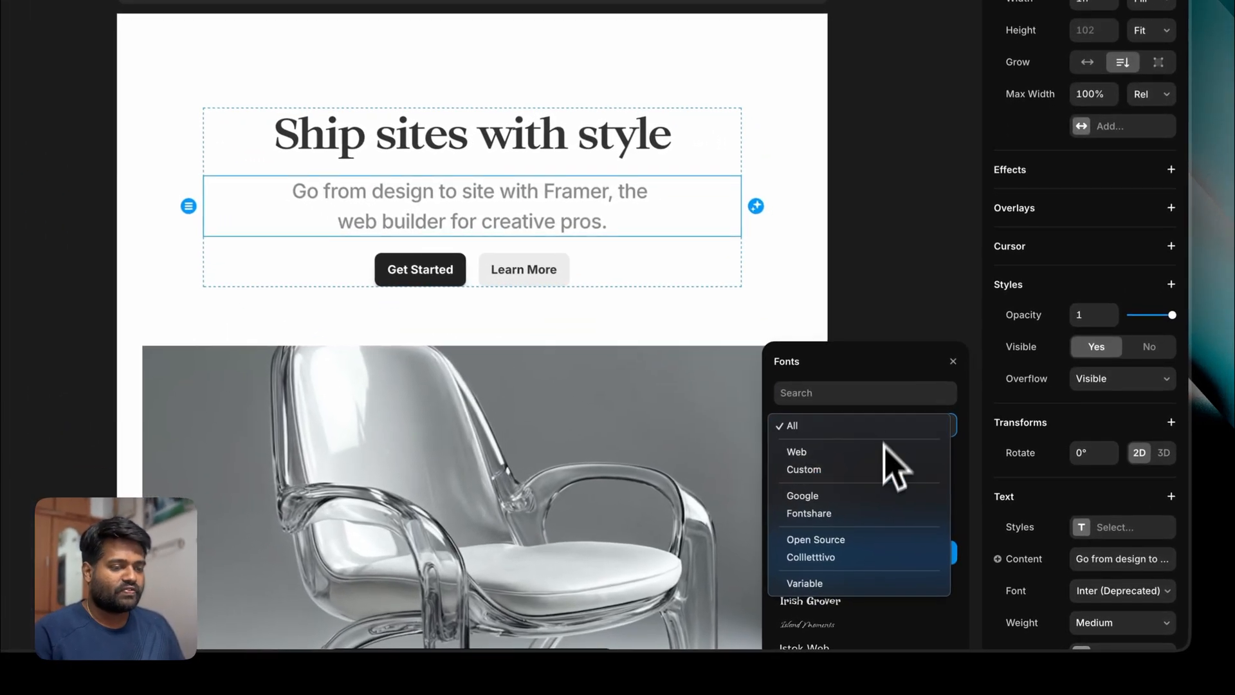
click(873, 539)
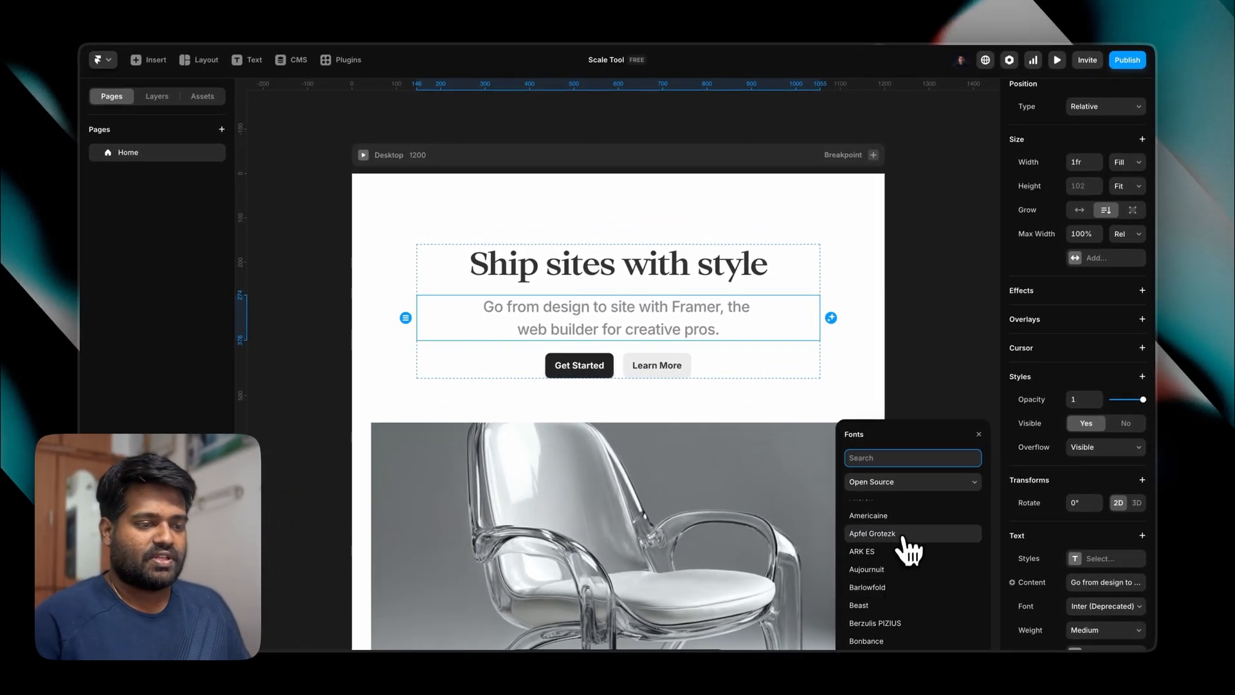
click(905, 534)
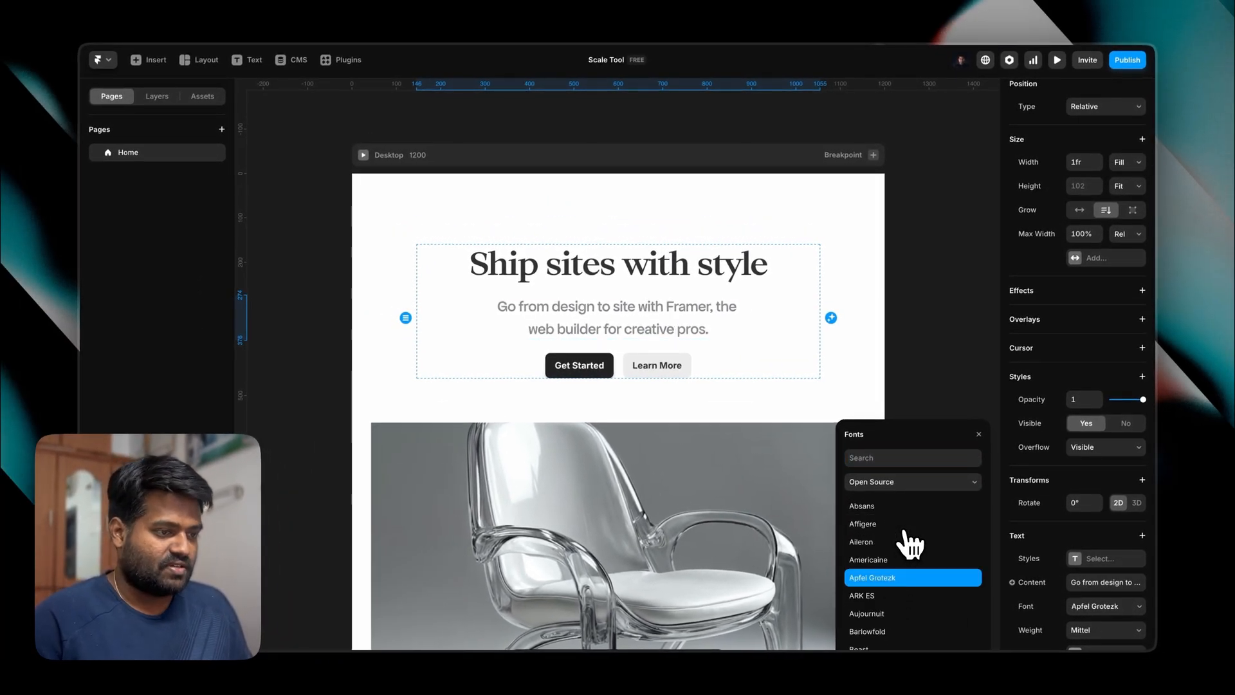
scroll(675, 399, up, 2)
scroll(550, 289, up, 3)
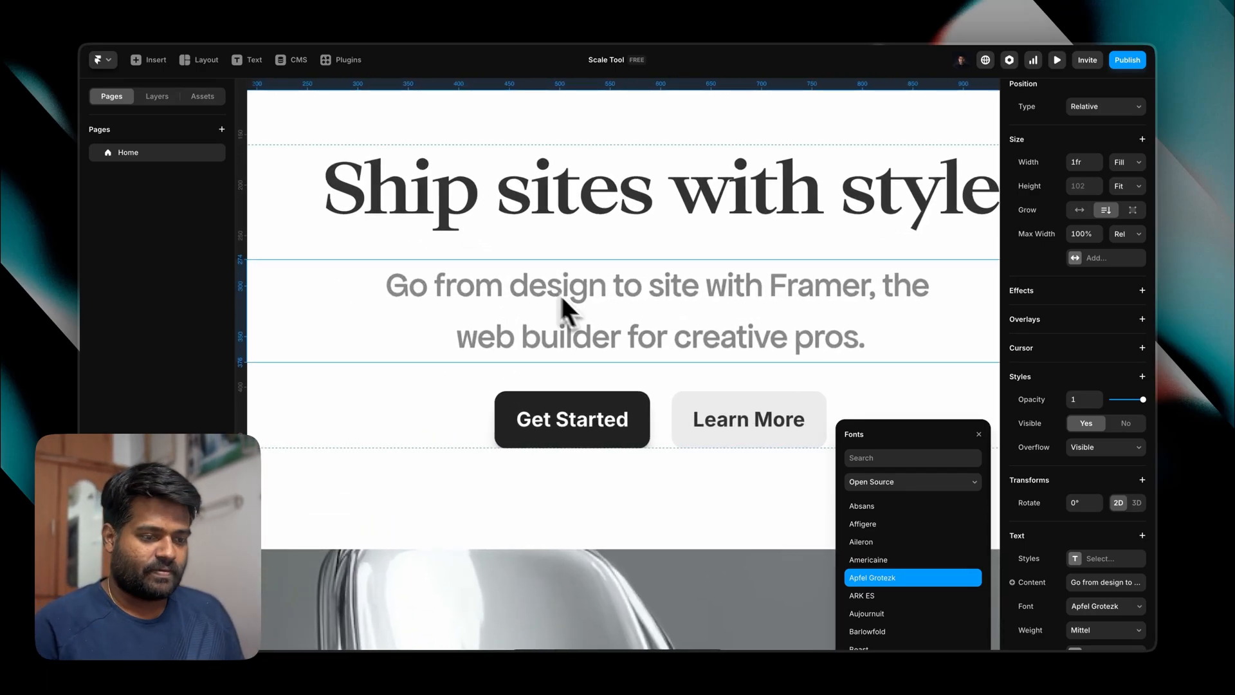
- Try the Aujournuit font on the hero's subheading text, and undo it
scroll(881, 546, down, 2)
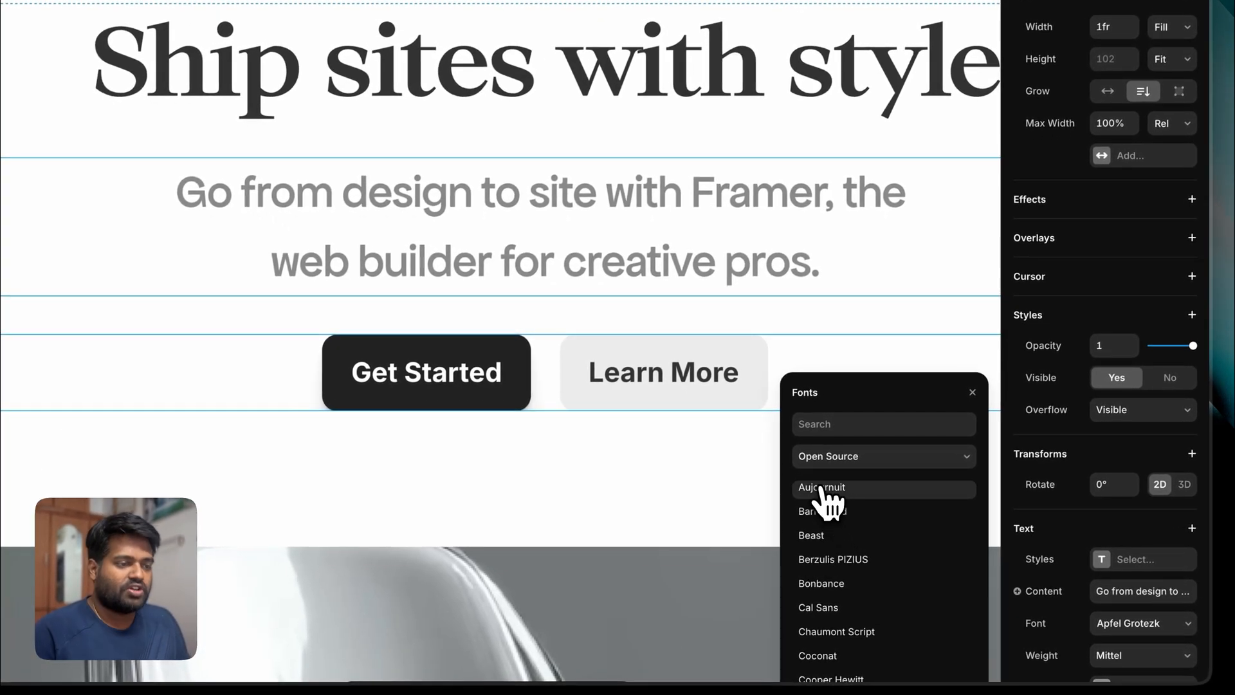
click(820, 490)
key(super+z)
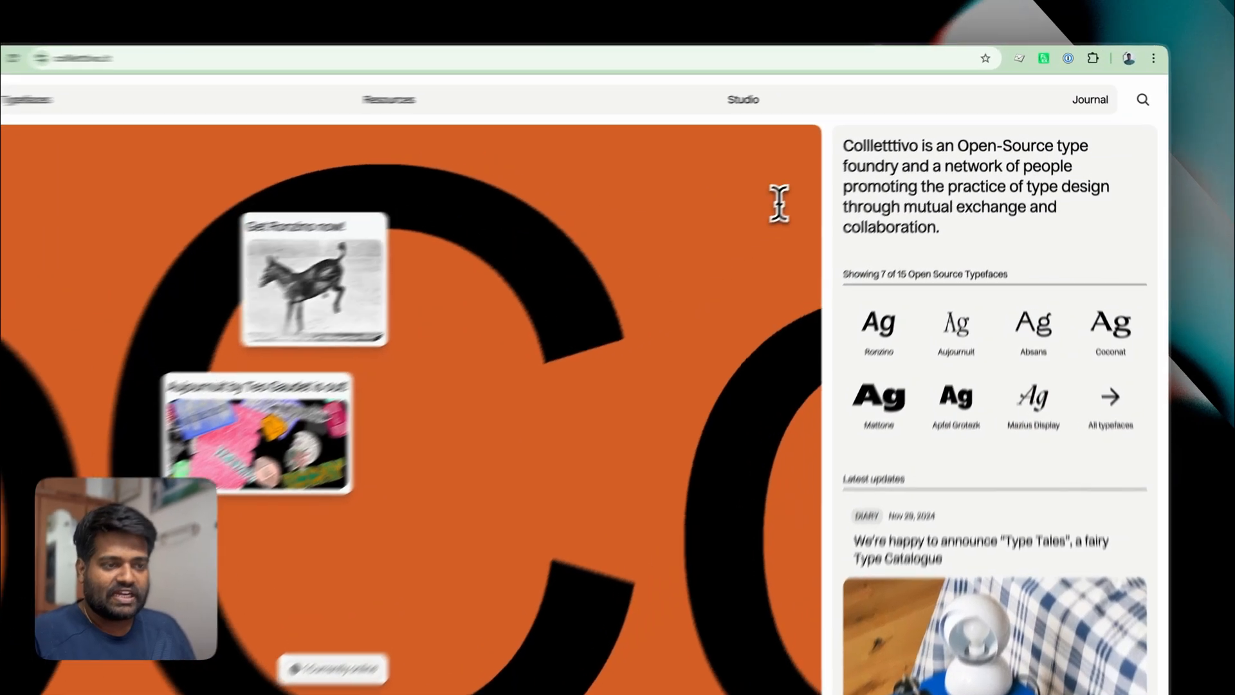
- Examine the Collletttivo website's introduction and browse the open-source typefaces in its Typefaces catalogue
drag(841, 147, 894, 165)
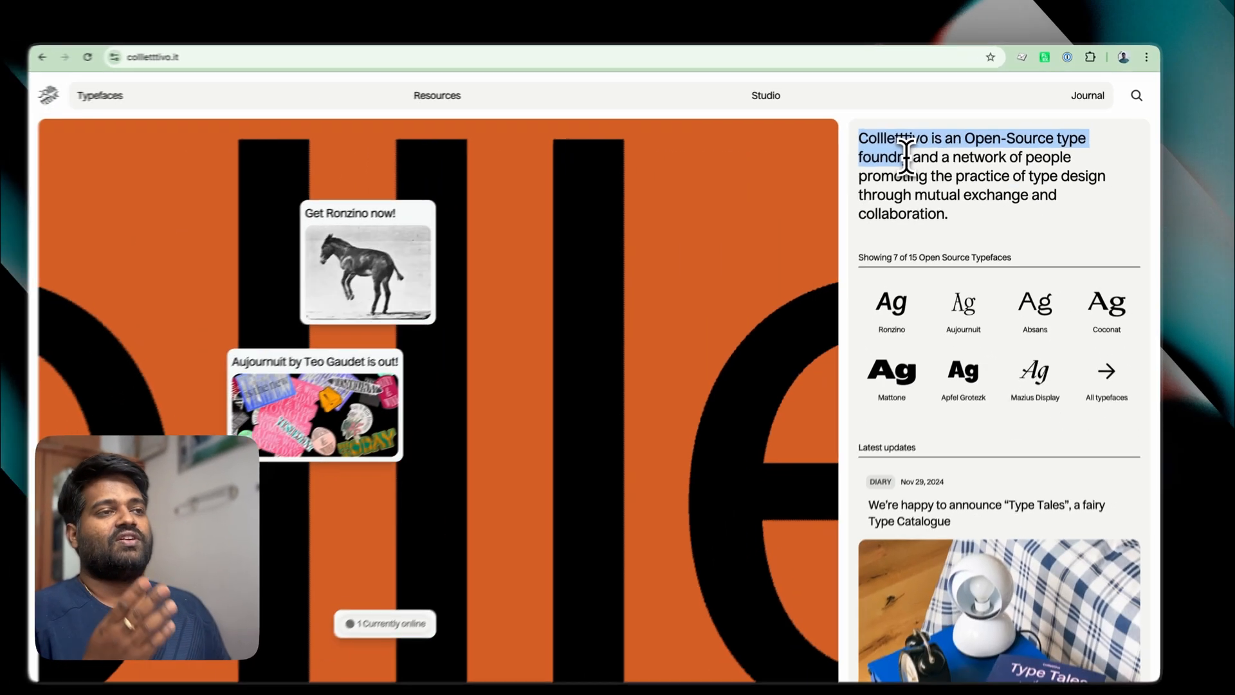
key(e)
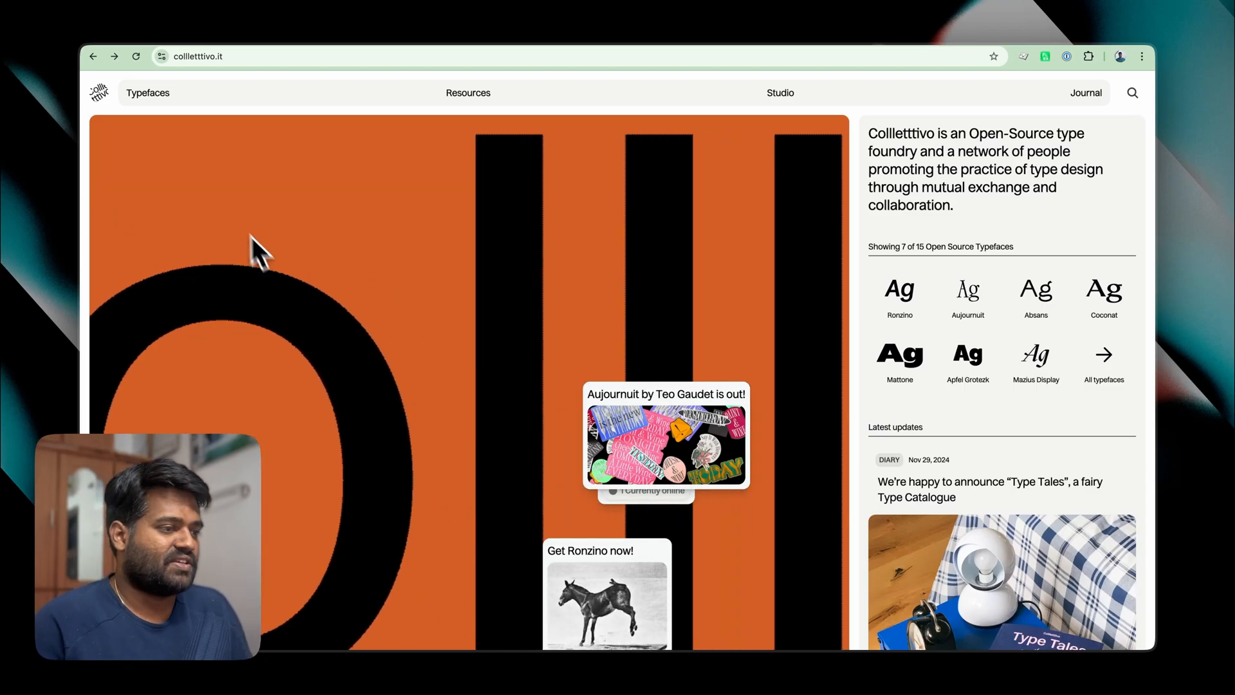
click(150, 96)
scroll(386, 360, down, 4)
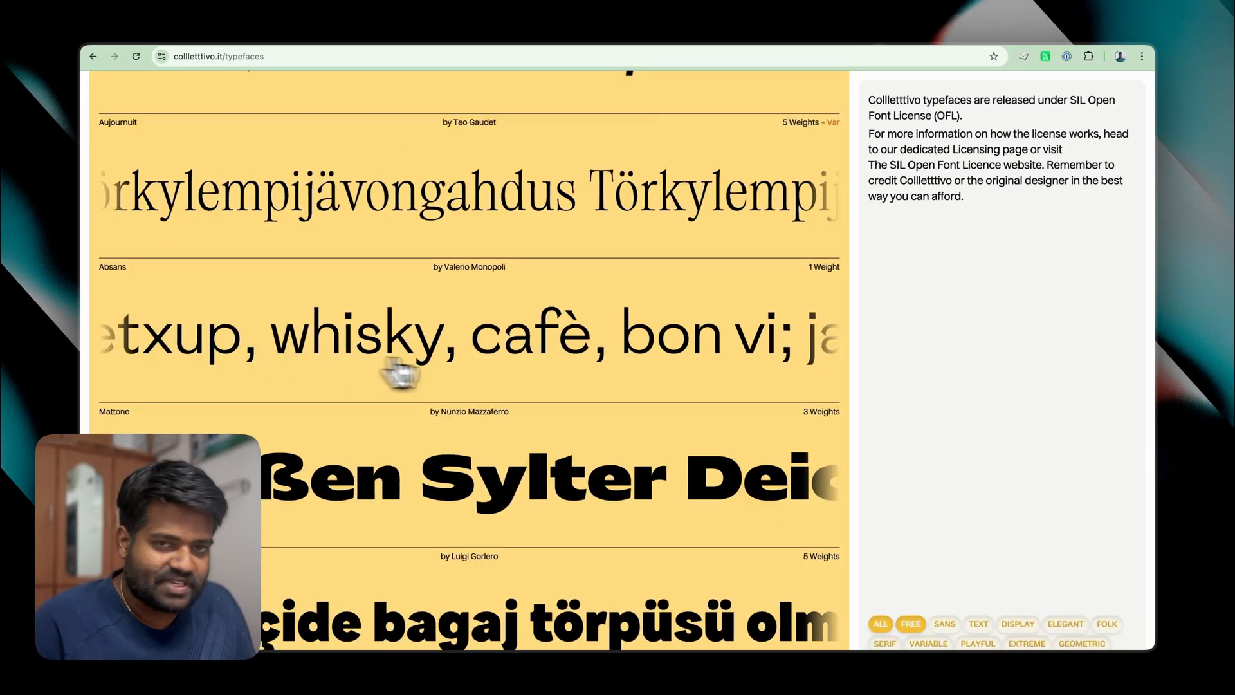
scroll(480, 348, down, 7)
scroll(483, 348, down, 15)
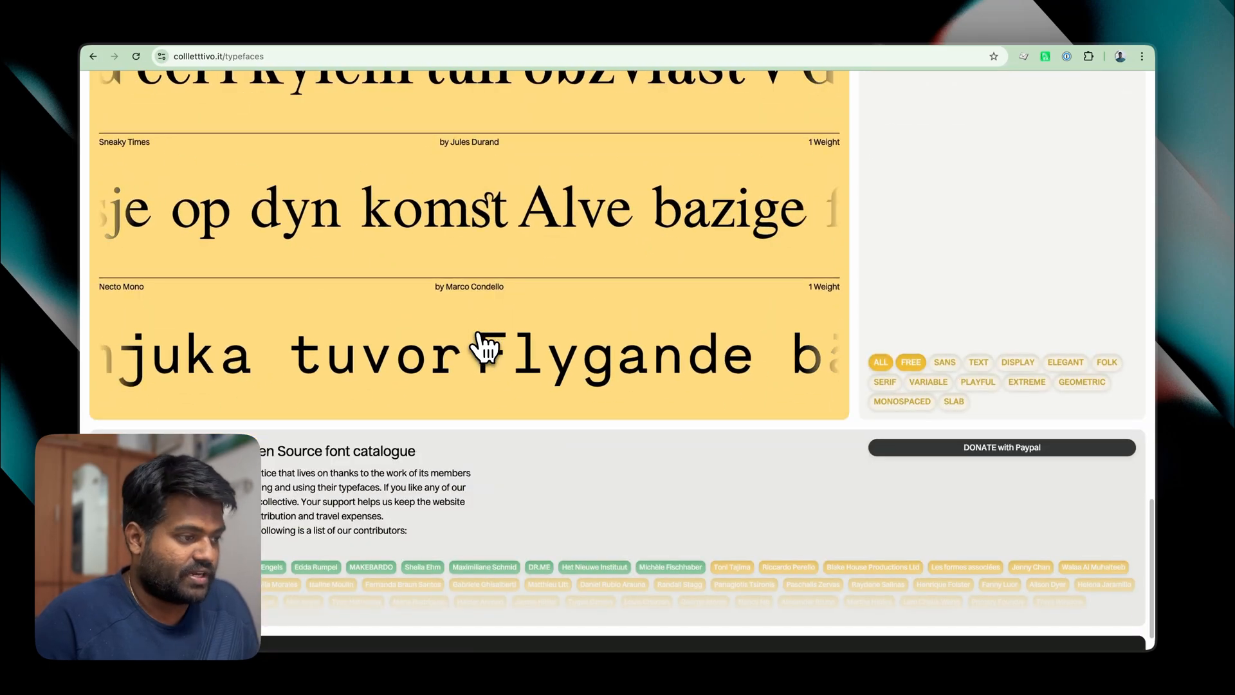
click(424, 346)
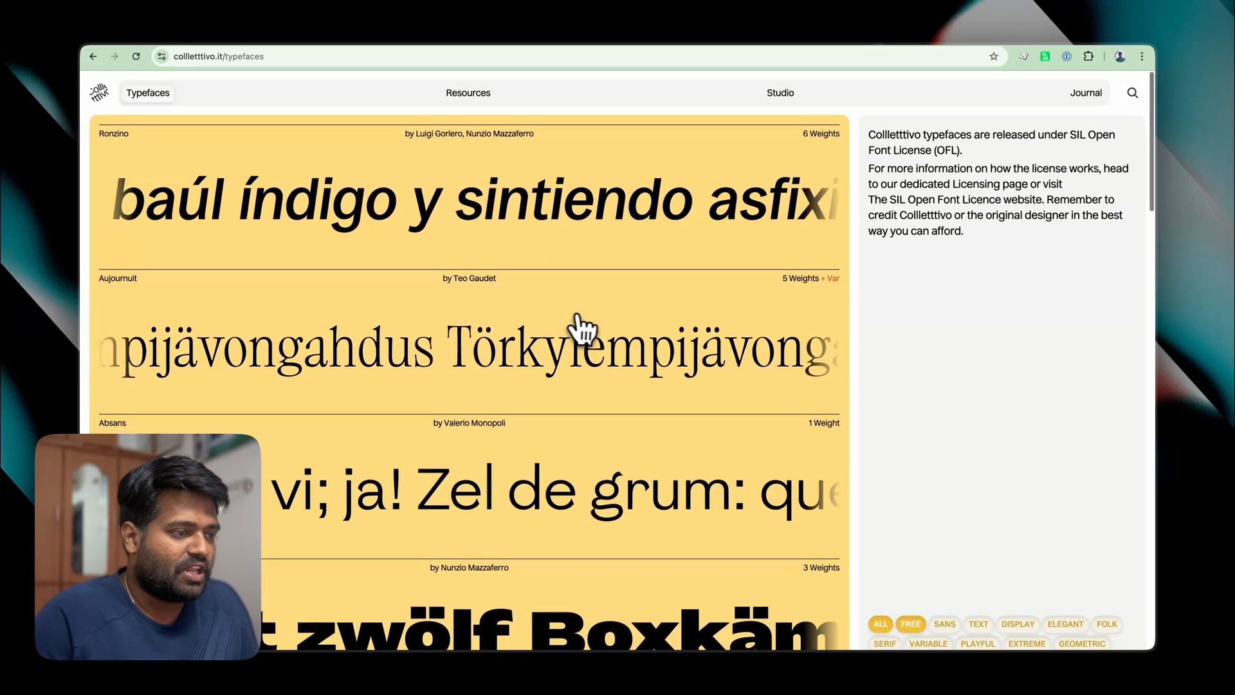
scroll(582, 326, down, 4)
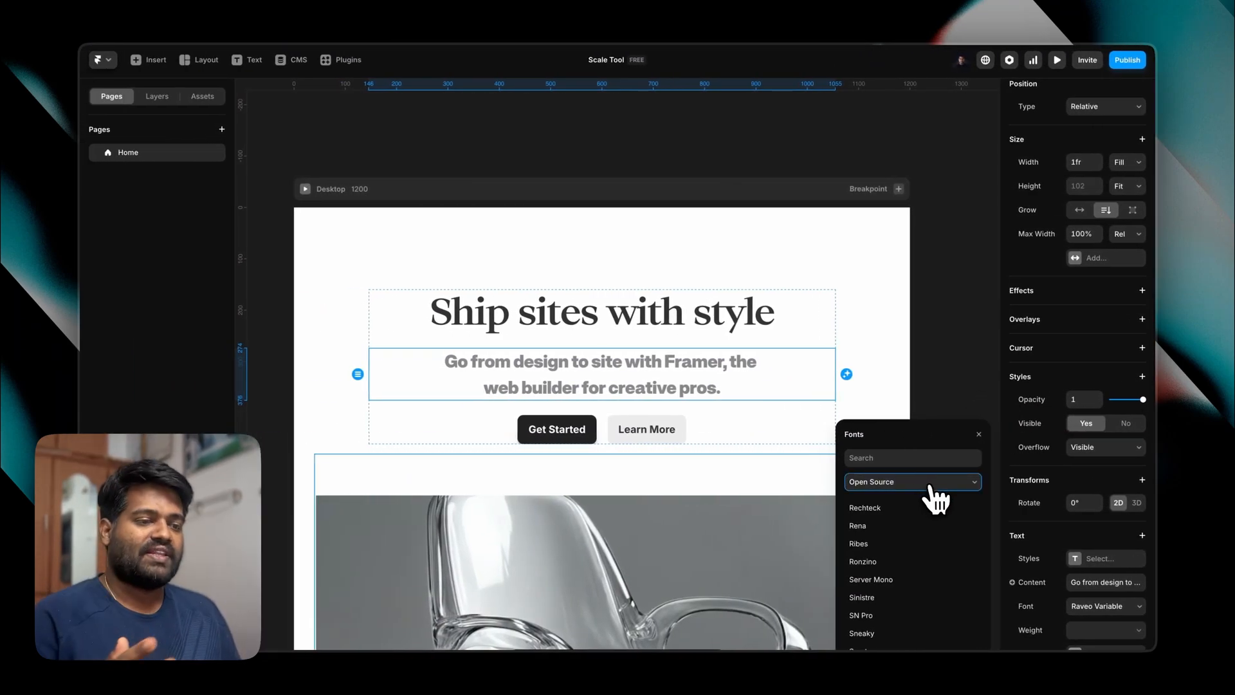
- Filter the fonts for the subheading text to Collletttivo and try Ribes and other typefaces from that foundry on it
click(933, 491)
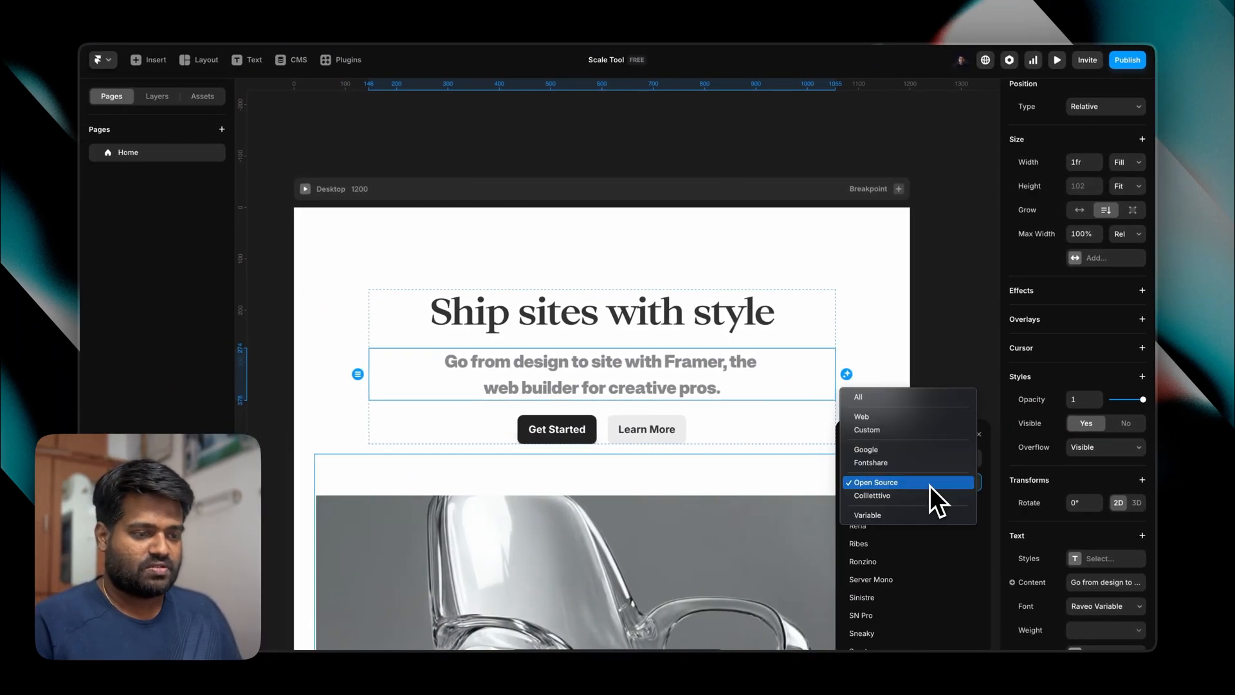
click(923, 501)
click(889, 567)
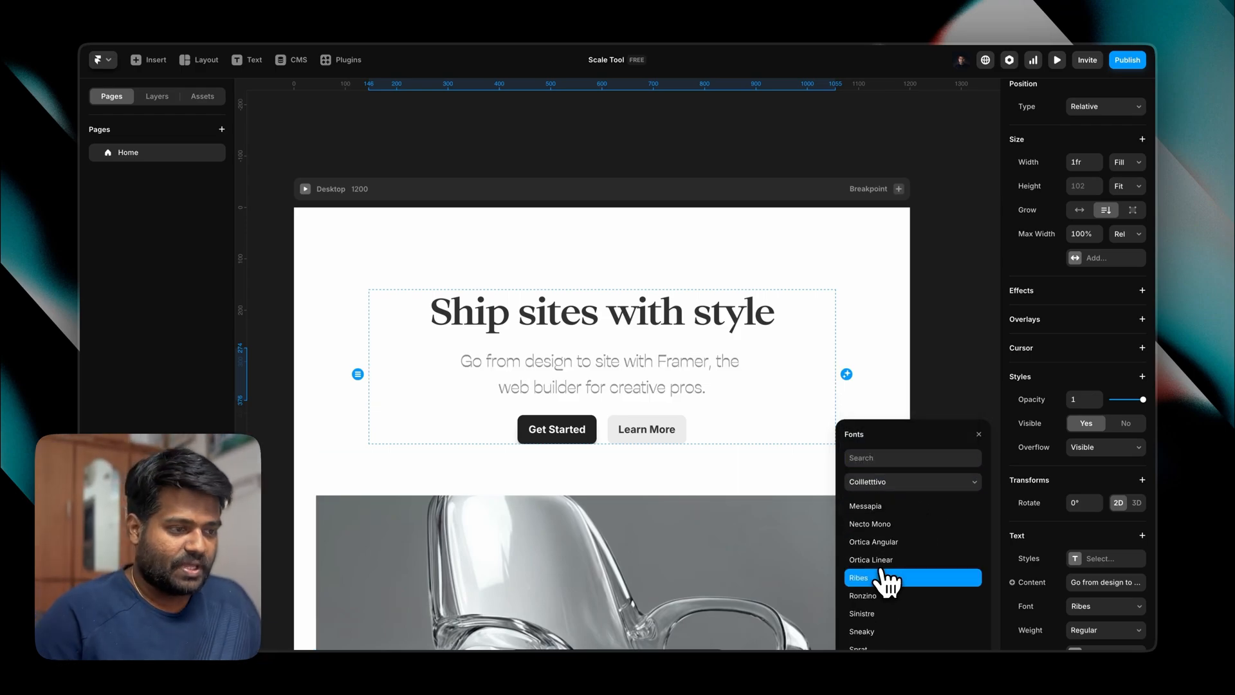
click(886, 582)
click(885, 619)
scroll(901, 572, up, 3)
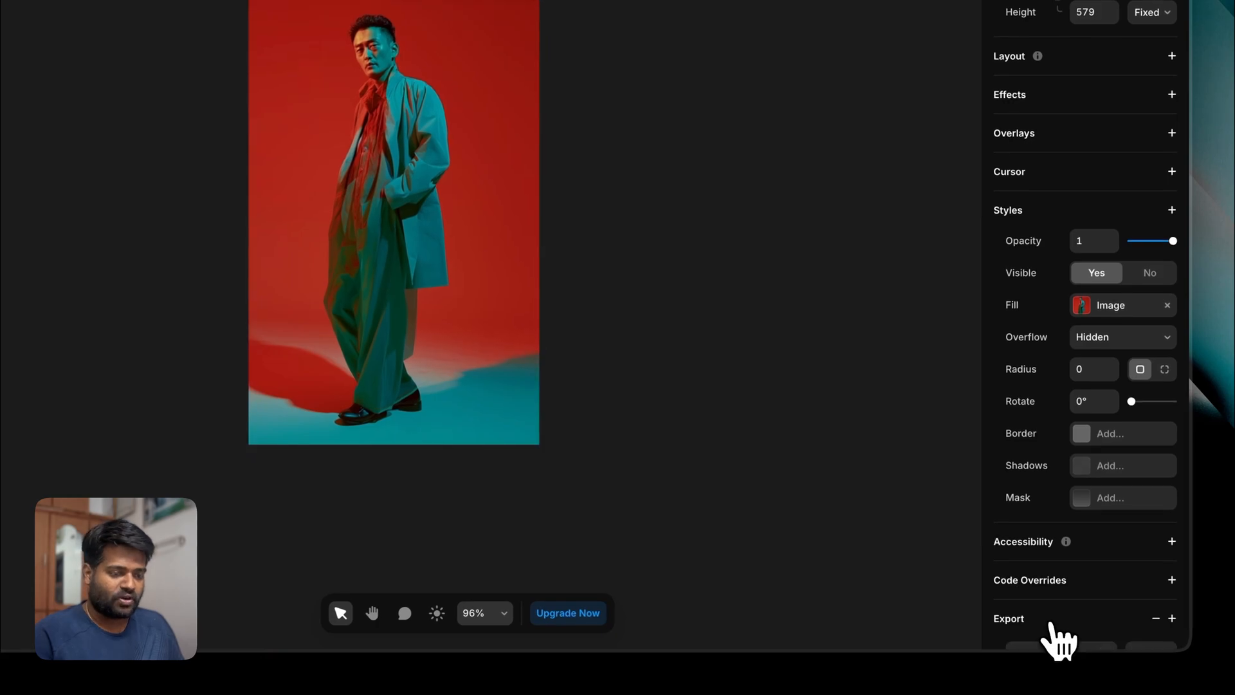
- Configure the standing-man image's 1x export with the suffix "man" and the JPG format
click(1042, 633)
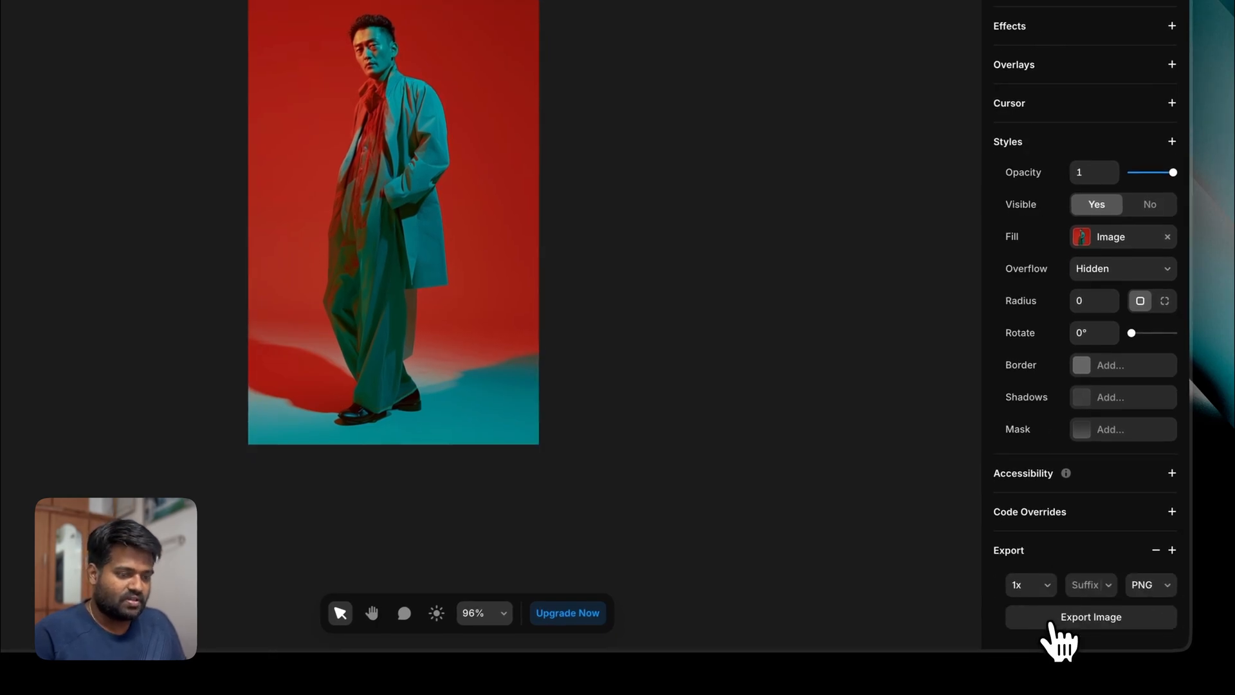
click(1035, 588)
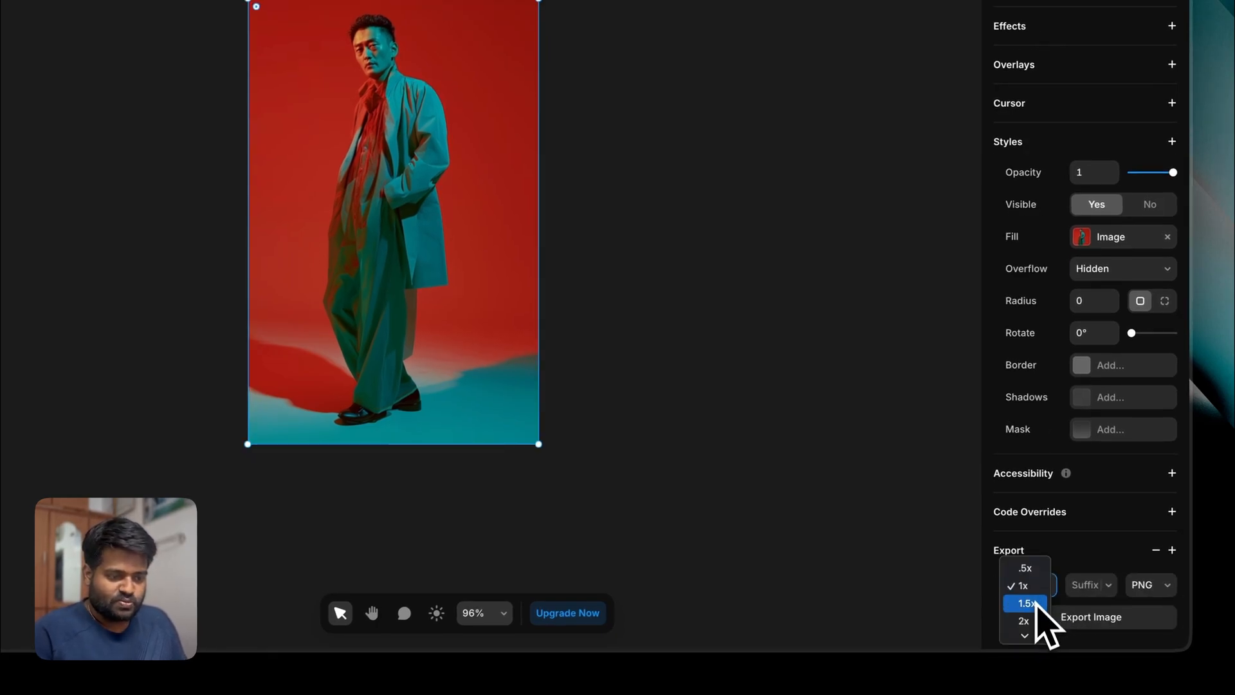
mouse_move(1030, 634)
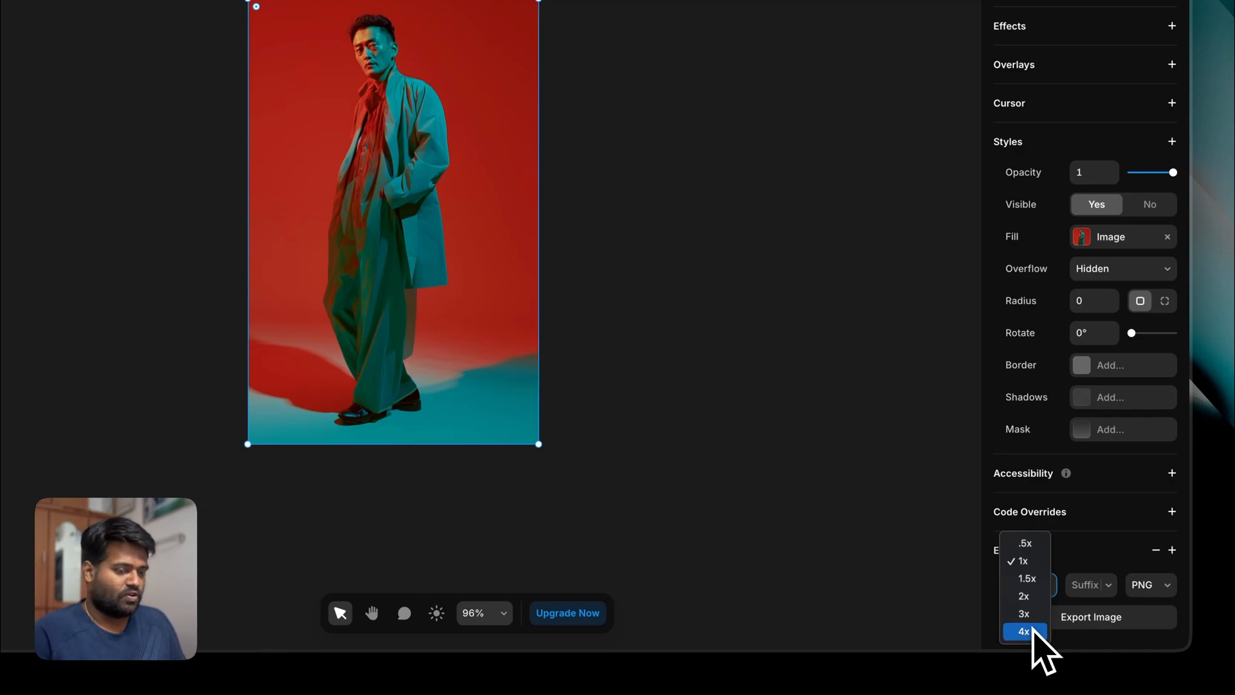
click(1083, 563)
click(1087, 582)
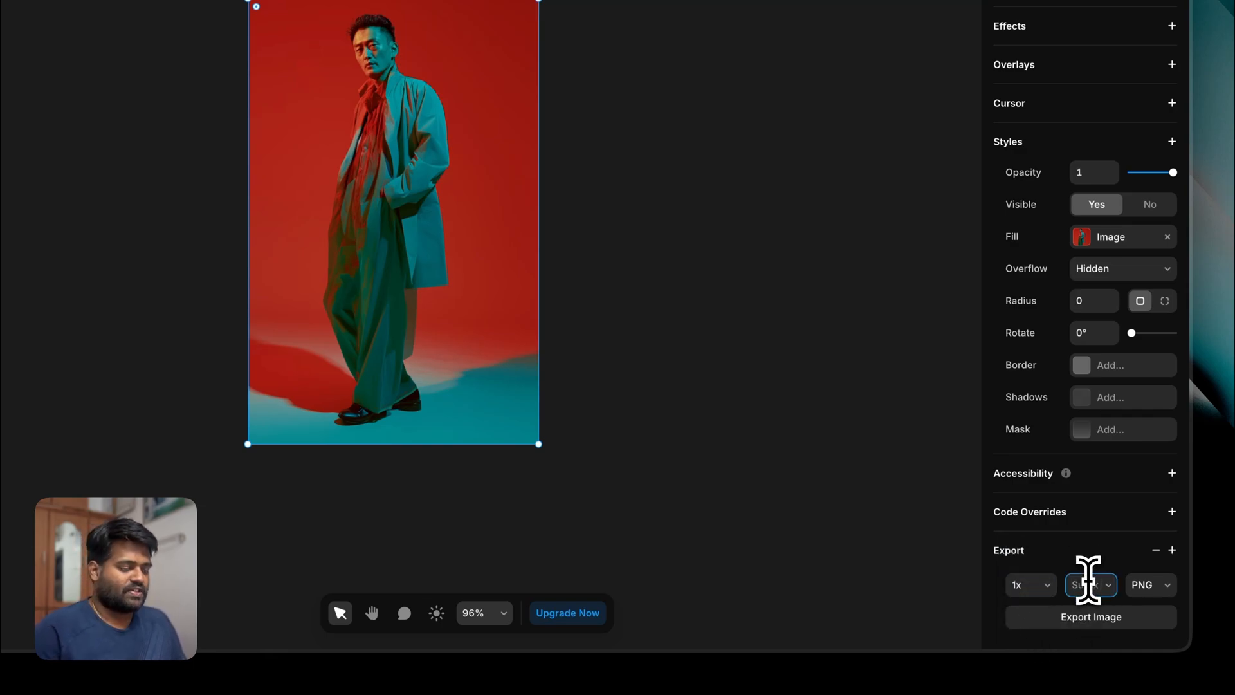
text(mn)
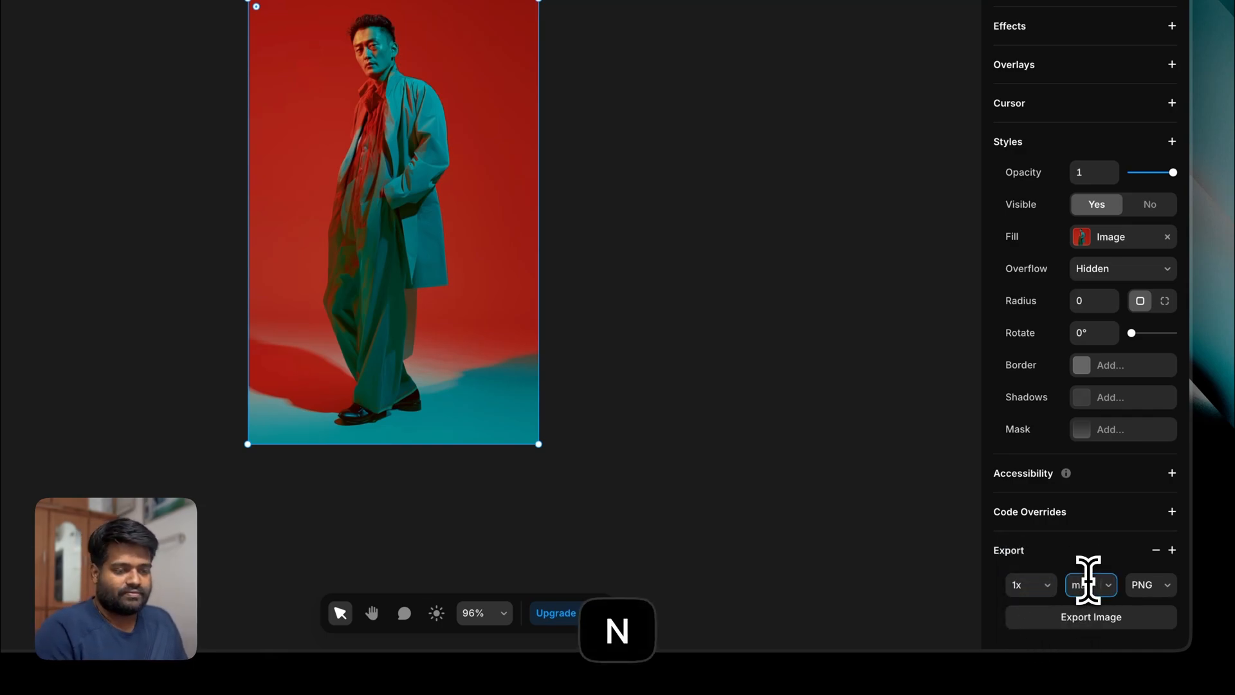
click(1142, 585)
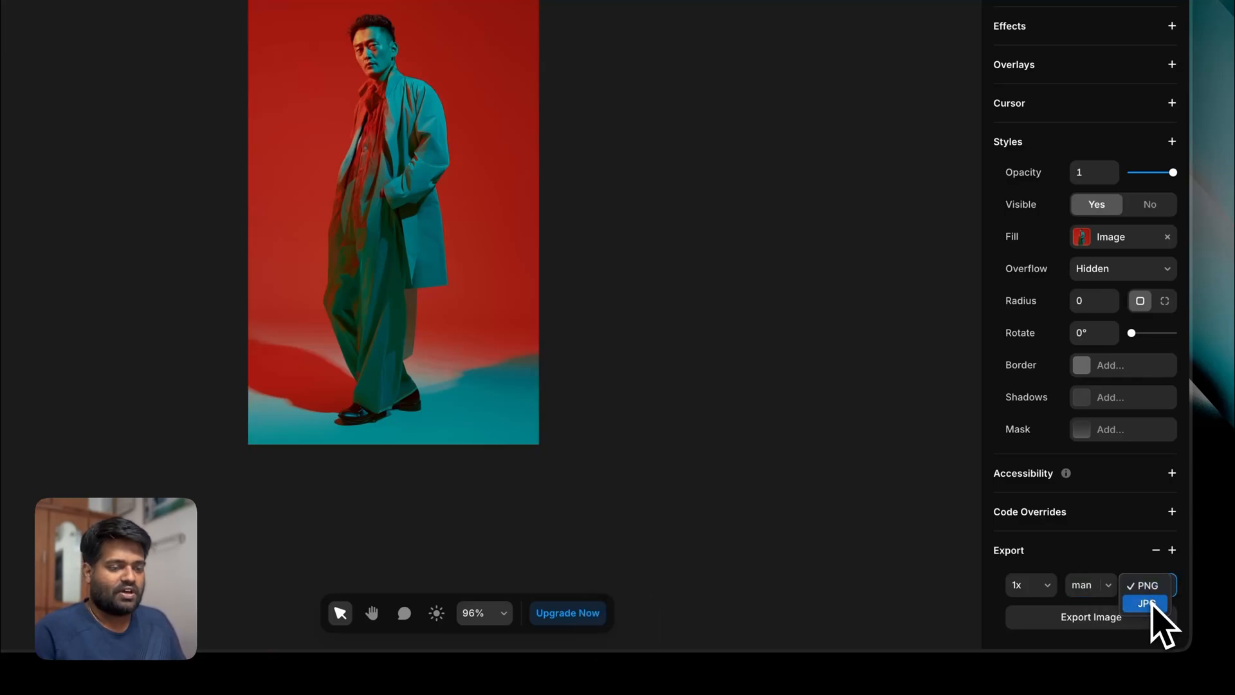
click(1112, 566)
click(1153, 582)
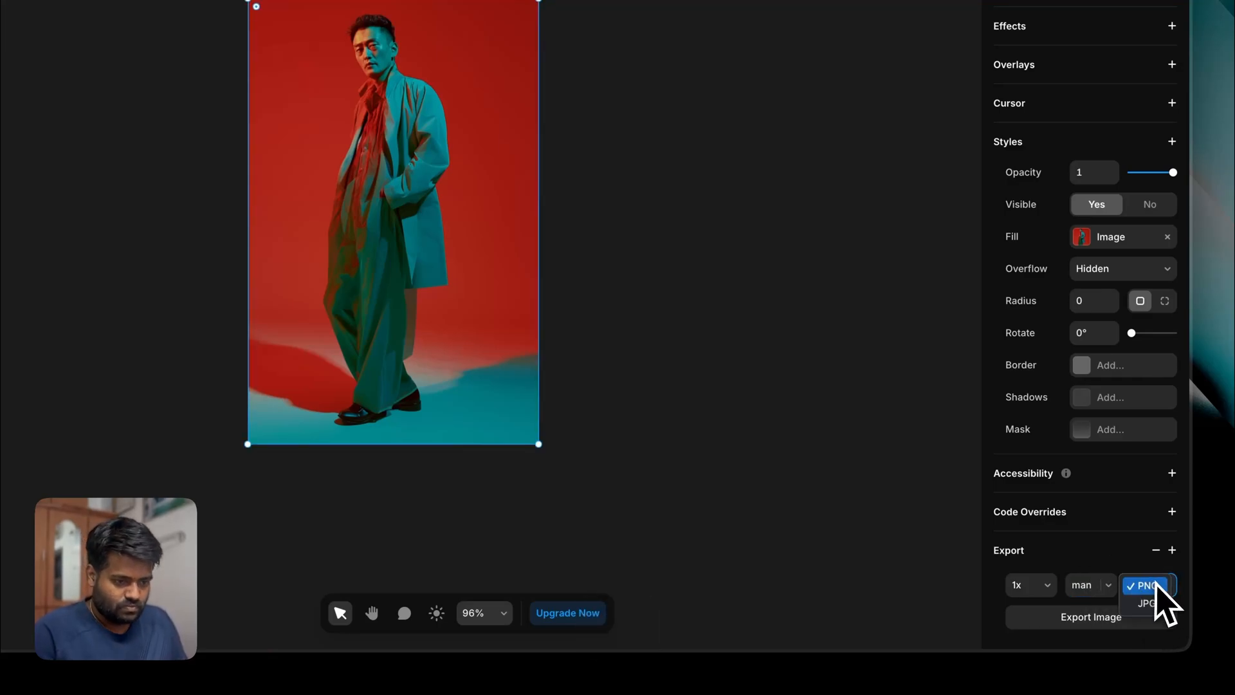
click(1154, 604)
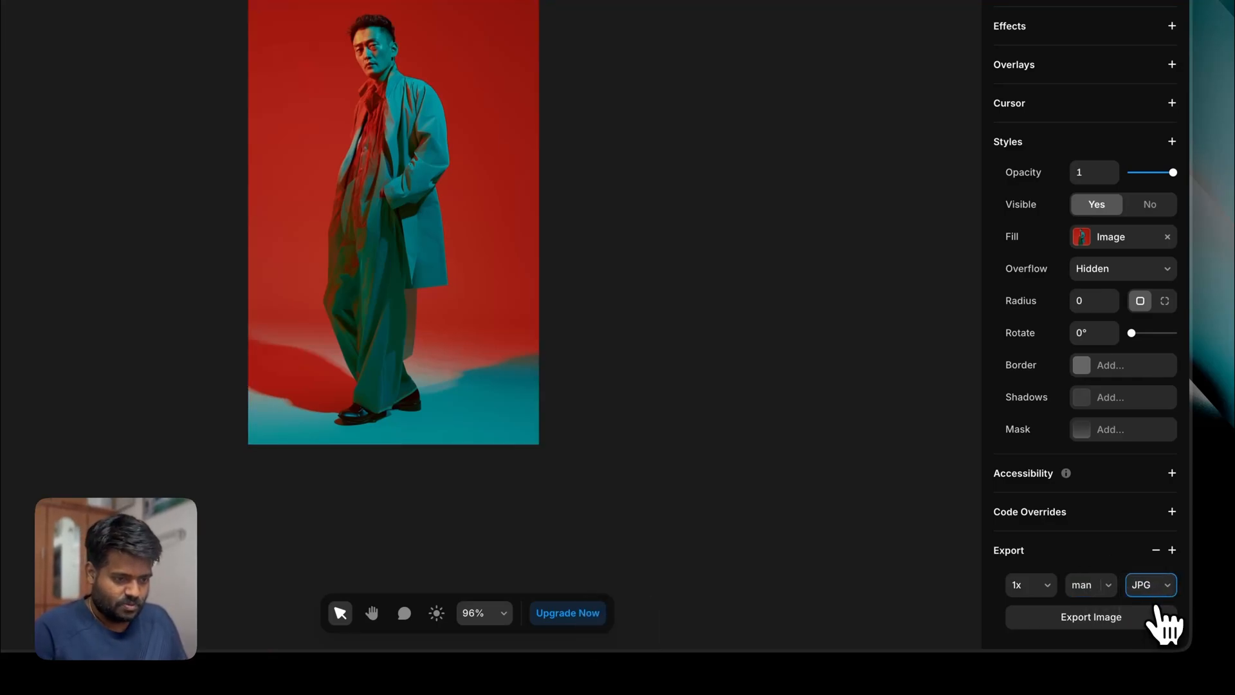
- Add a second export setting for the image at 3x scale in PNG format
click(1172, 550)
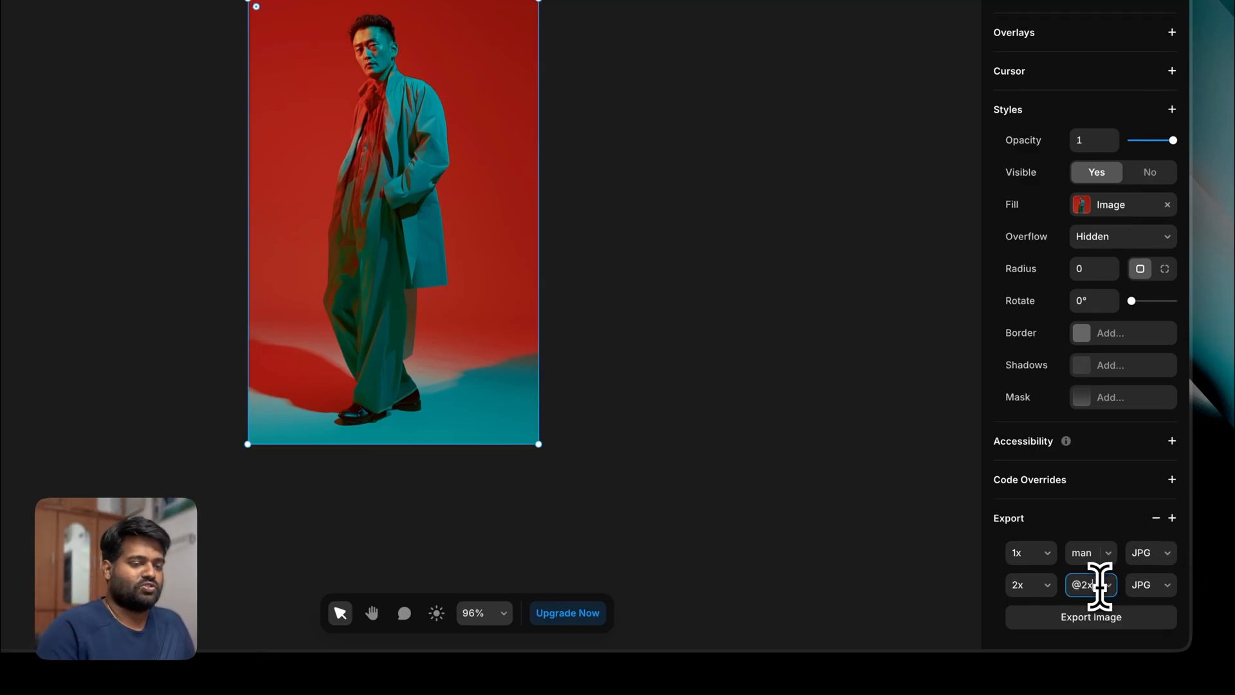
click(1054, 579)
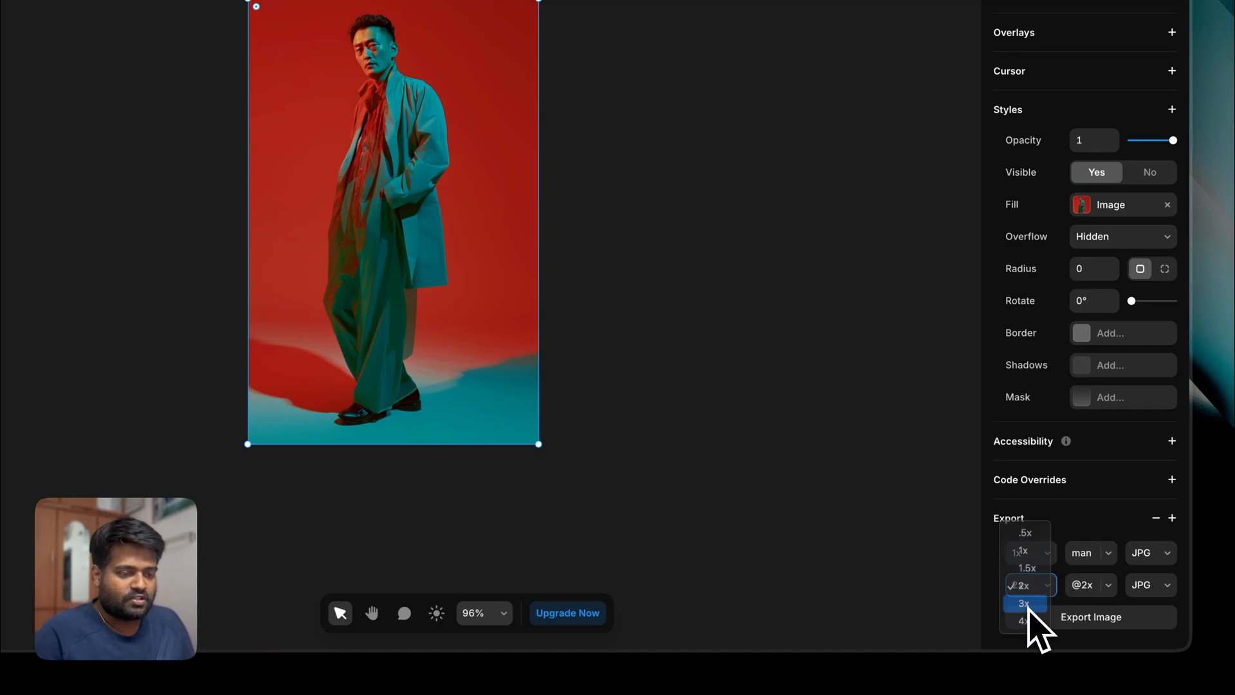
click(1028, 606)
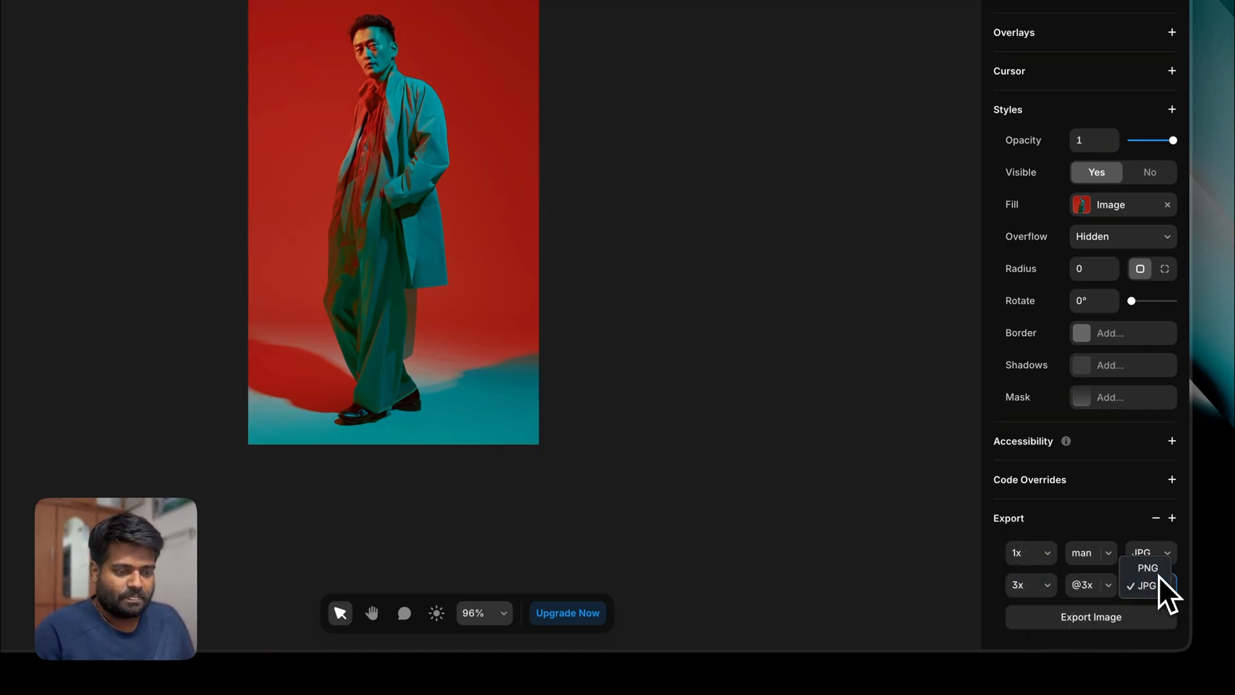
click(1155, 570)
click(1033, 621)
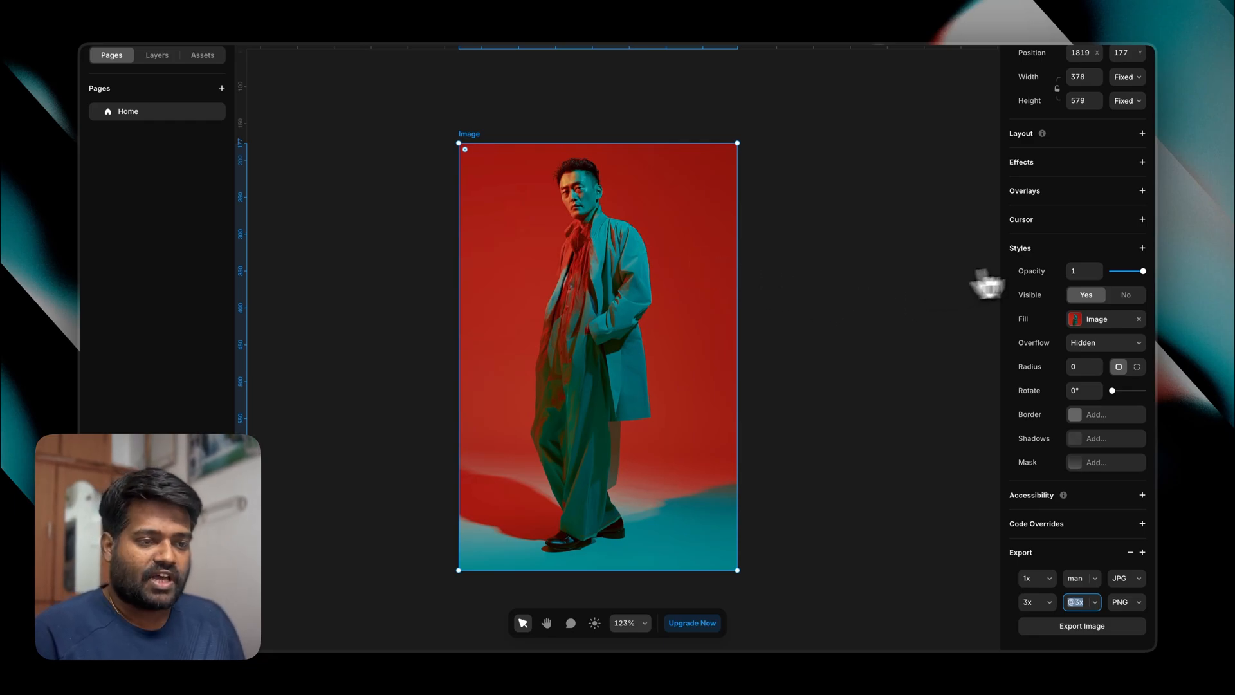
- Add the Image rendering style to the standing-man image and set it to Sharp, checking the pixels up close
click(1071, 252)
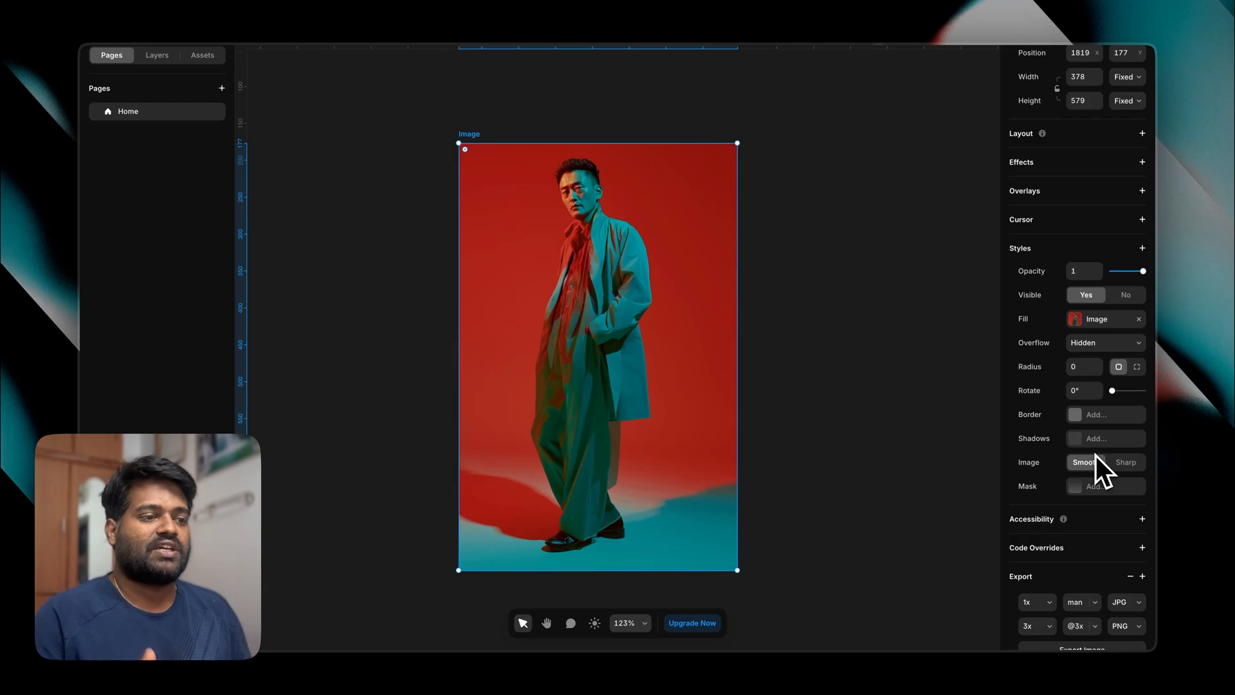
scroll(557, 175, down, 1)
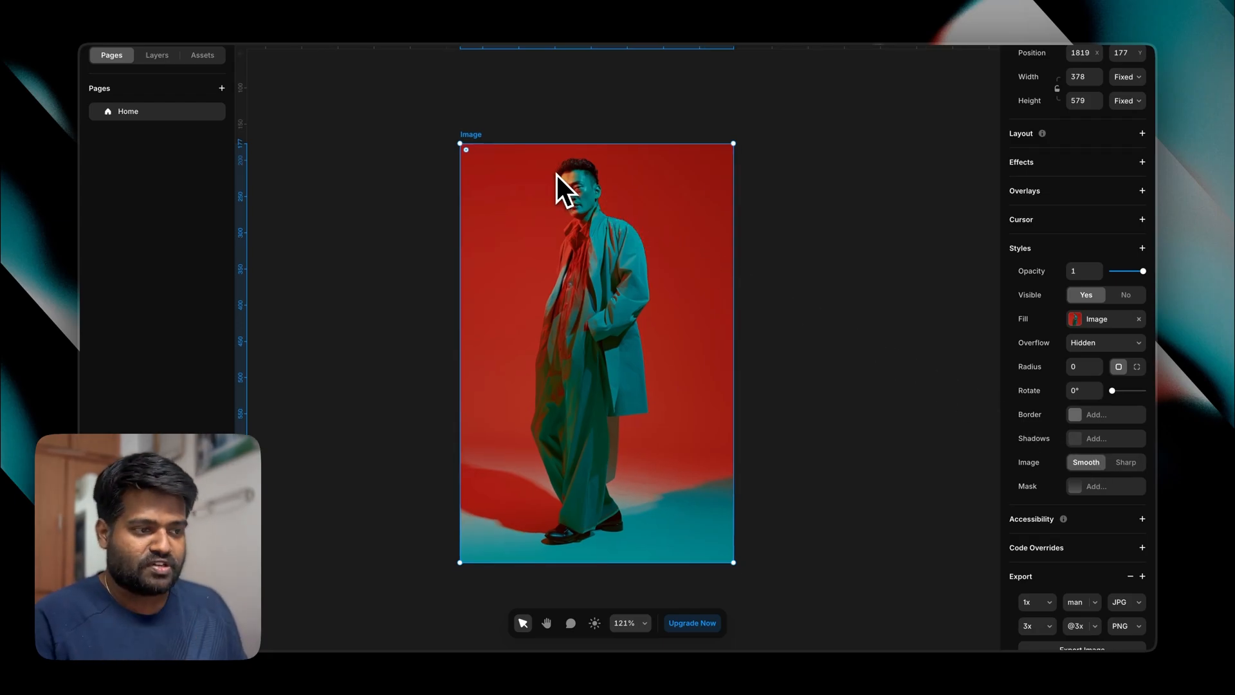
scroll(578, 186, up, 10)
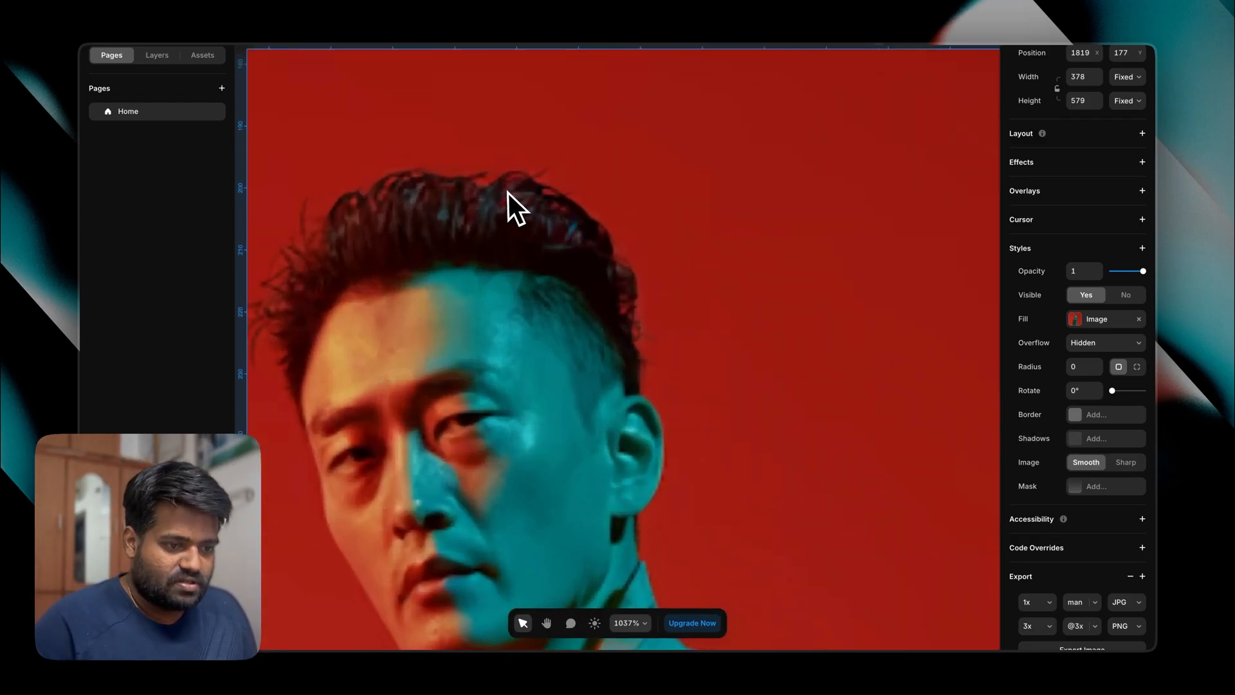
click(1129, 463)
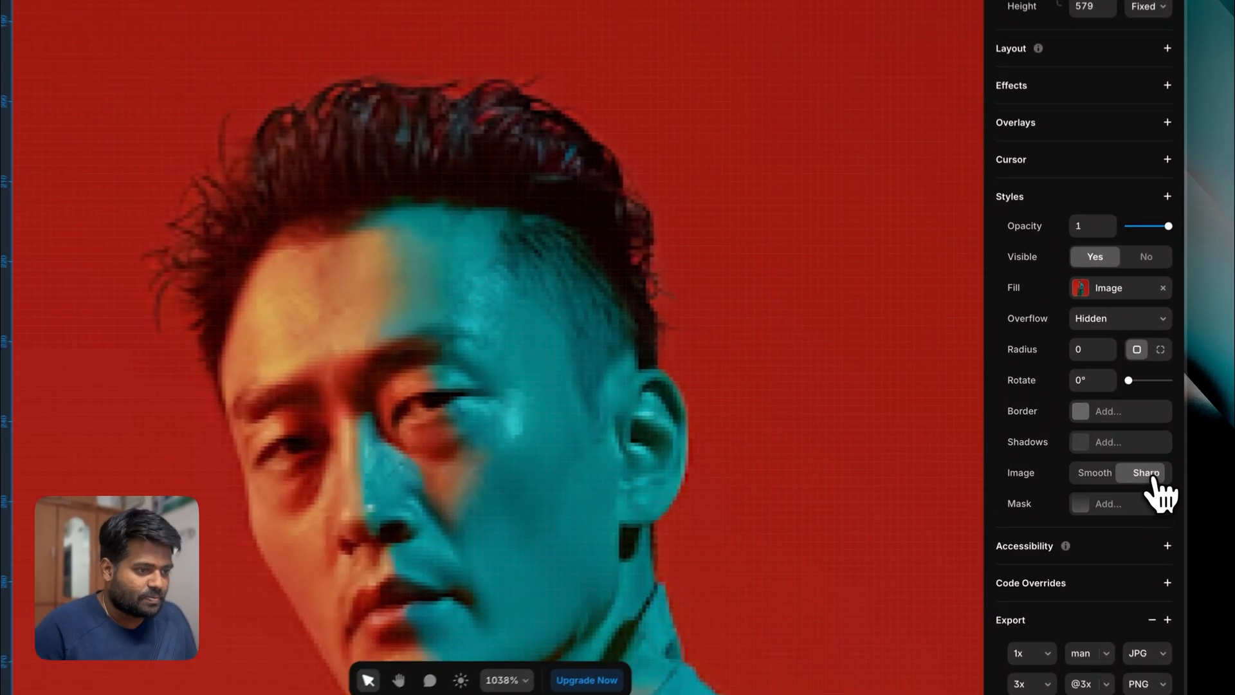
scroll(525, 241, up, 8)
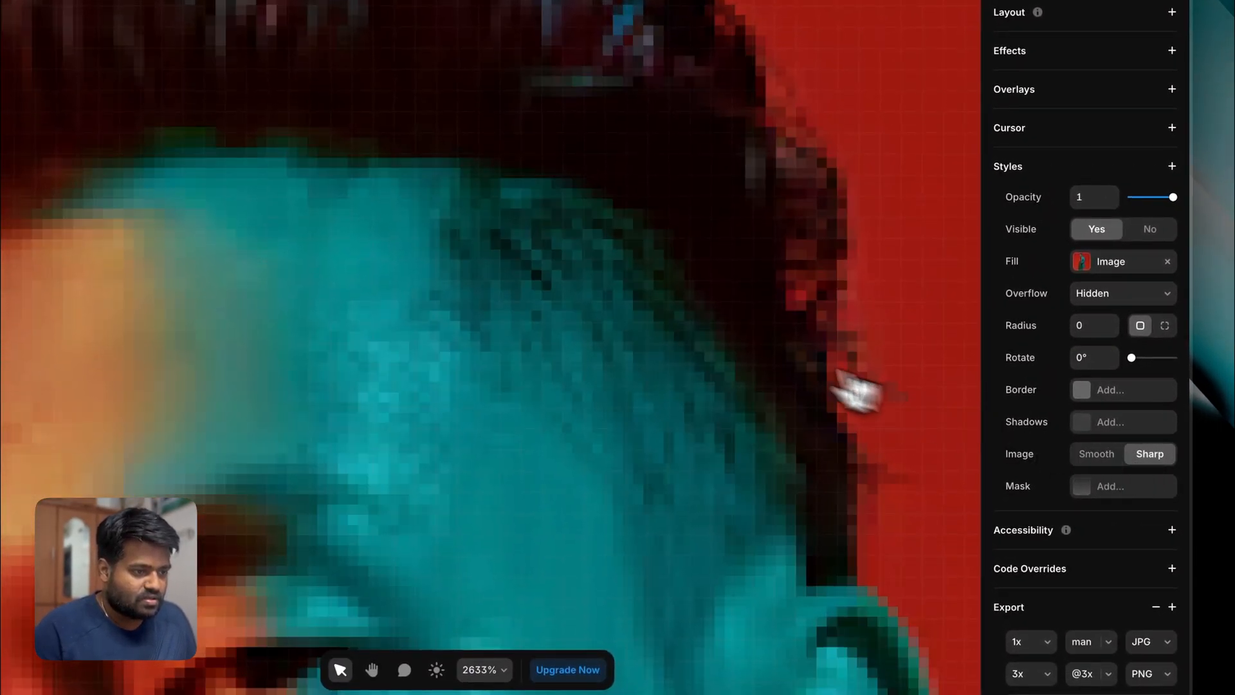
scroll(856, 392, down, 3)
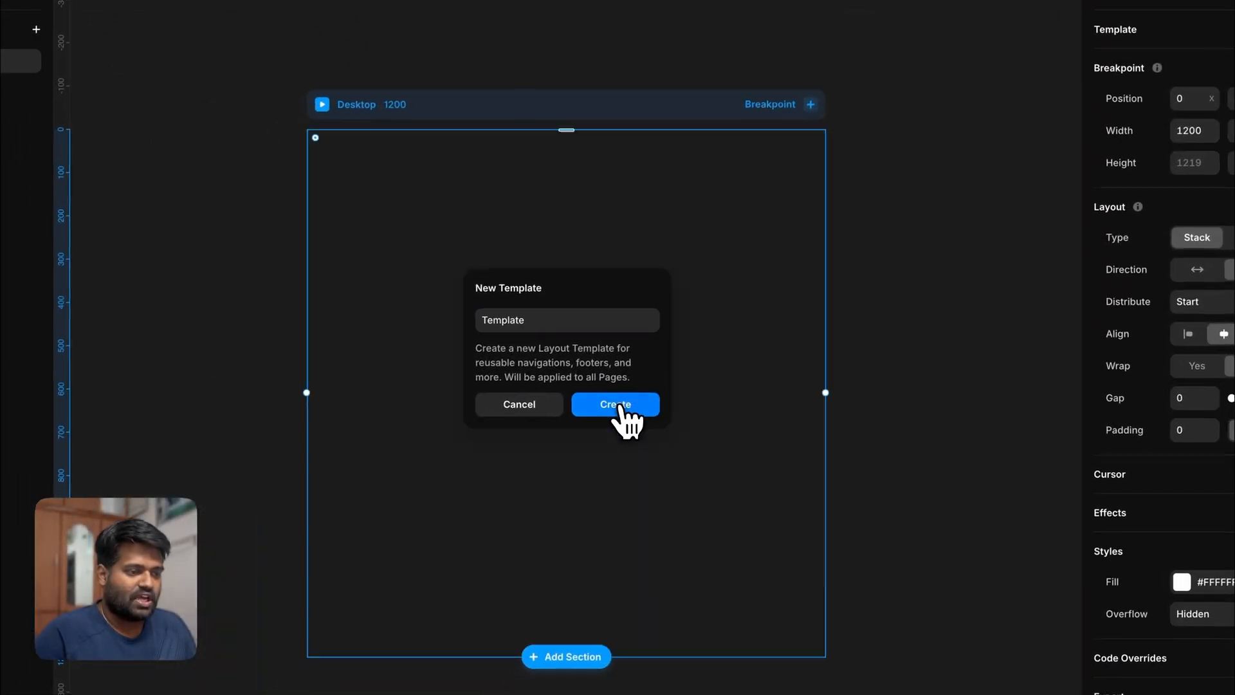
- Create a new layout template named "Template"
click(621, 410)
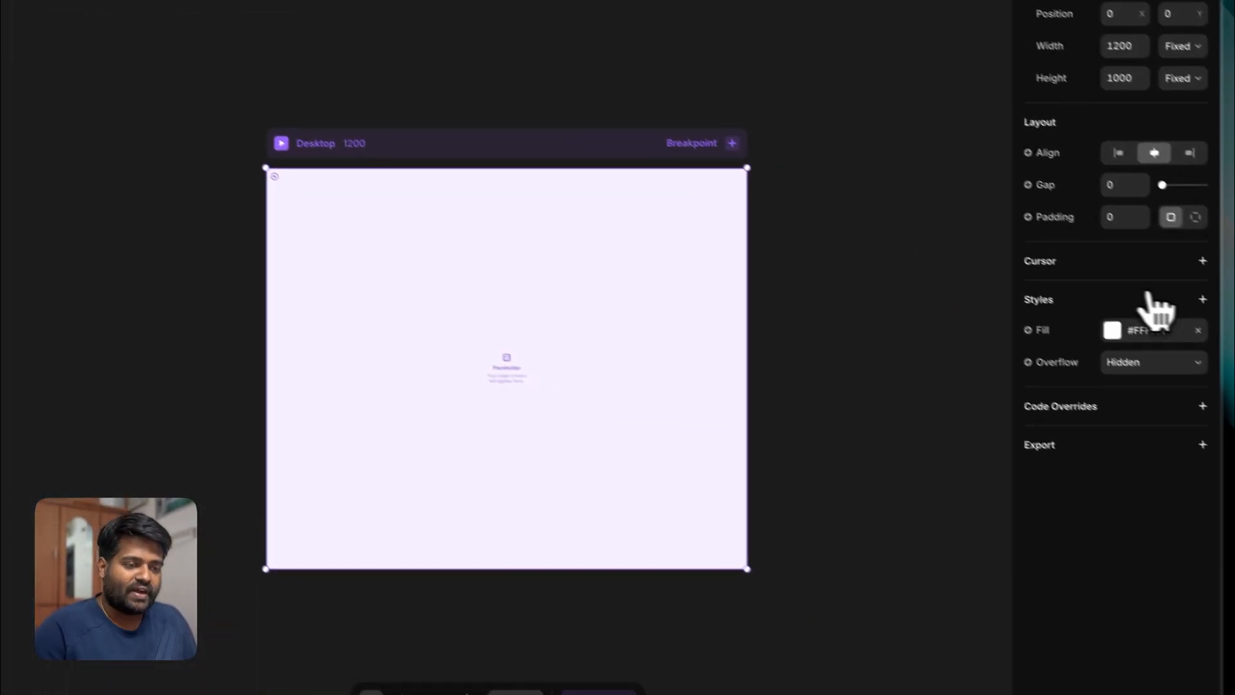
- Add a Selection style to the template's Desktop breakpoint and set its text color to purple #7800F7
click(1161, 300)
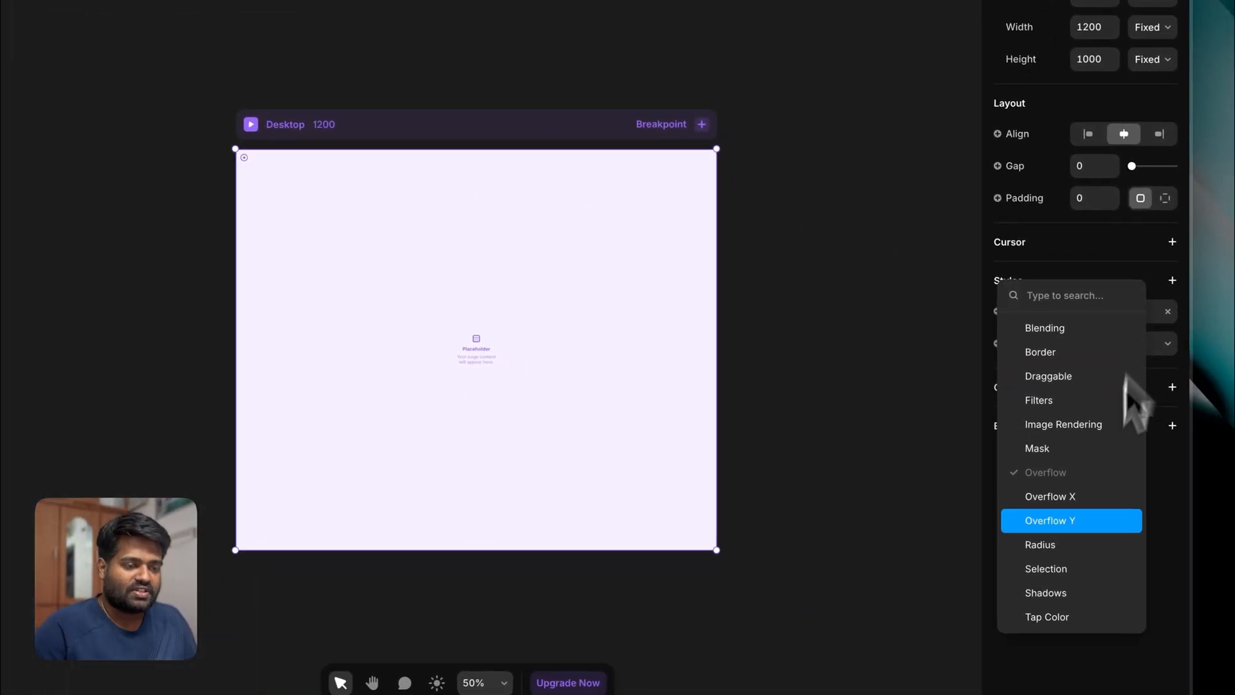
click(1116, 588)
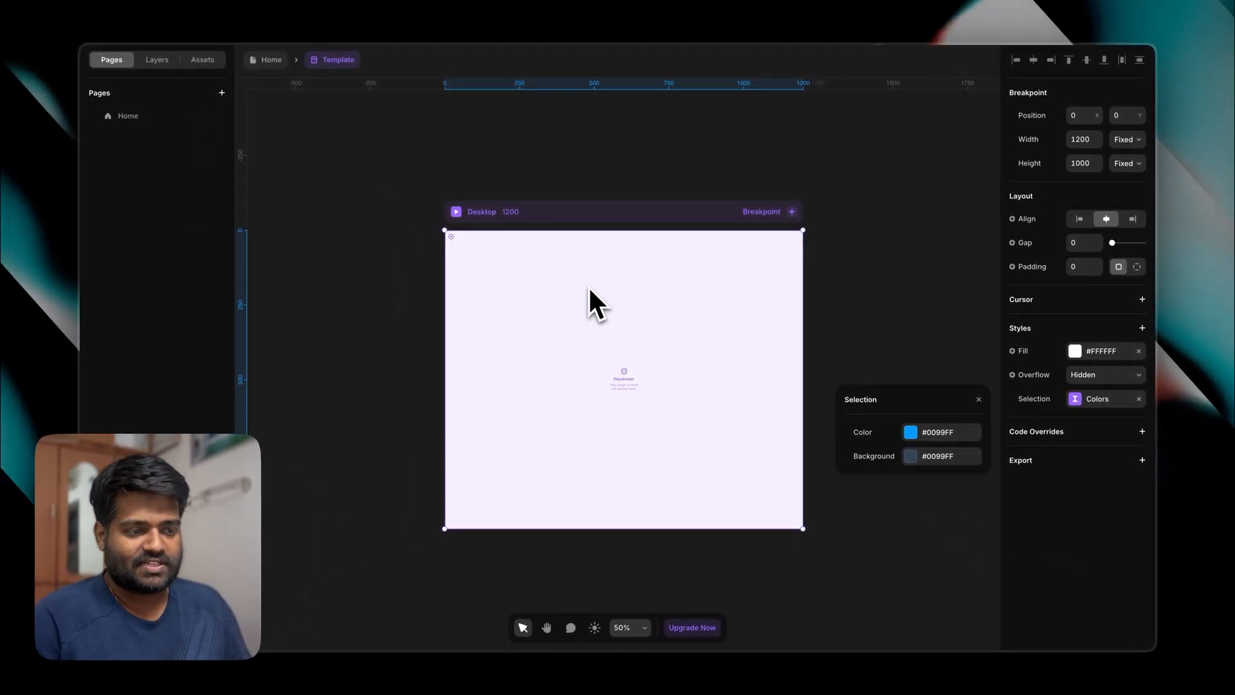
click(932, 431)
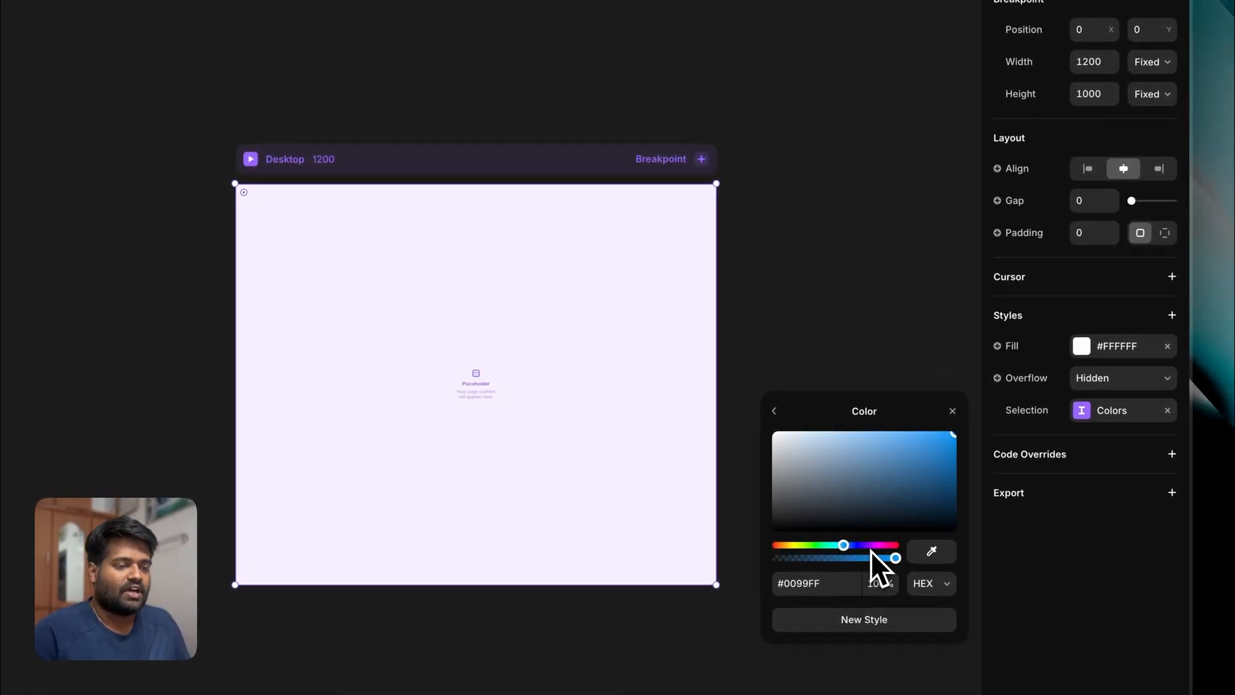
click(866, 544)
click(920, 458)
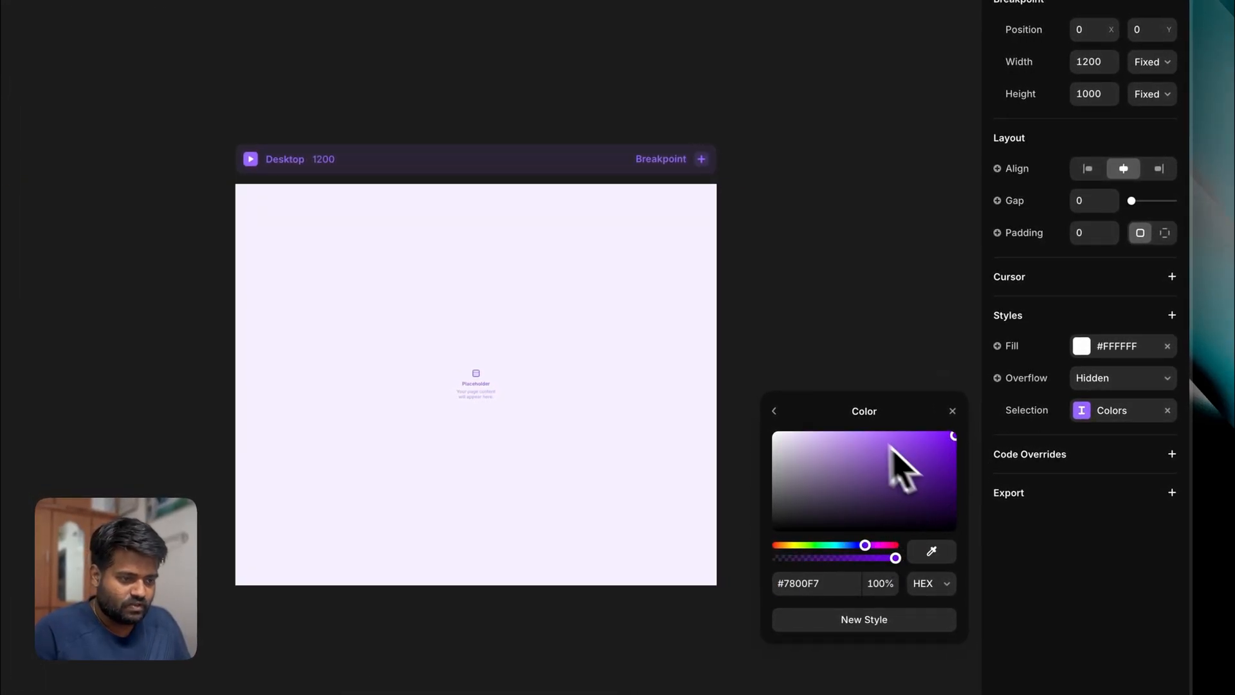
- Set the Selection style's background color to orange #FF6200 and close the color settings
click(775, 412)
click(865, 487)
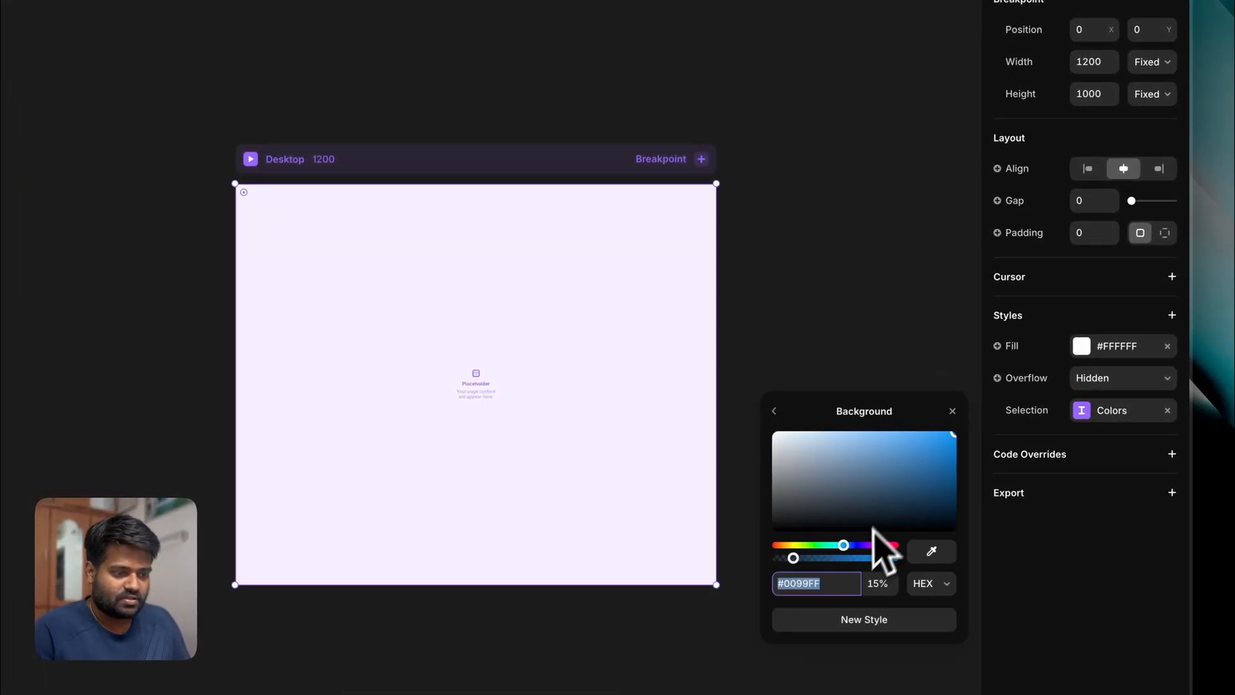
drag(843, 546, 782, 552)
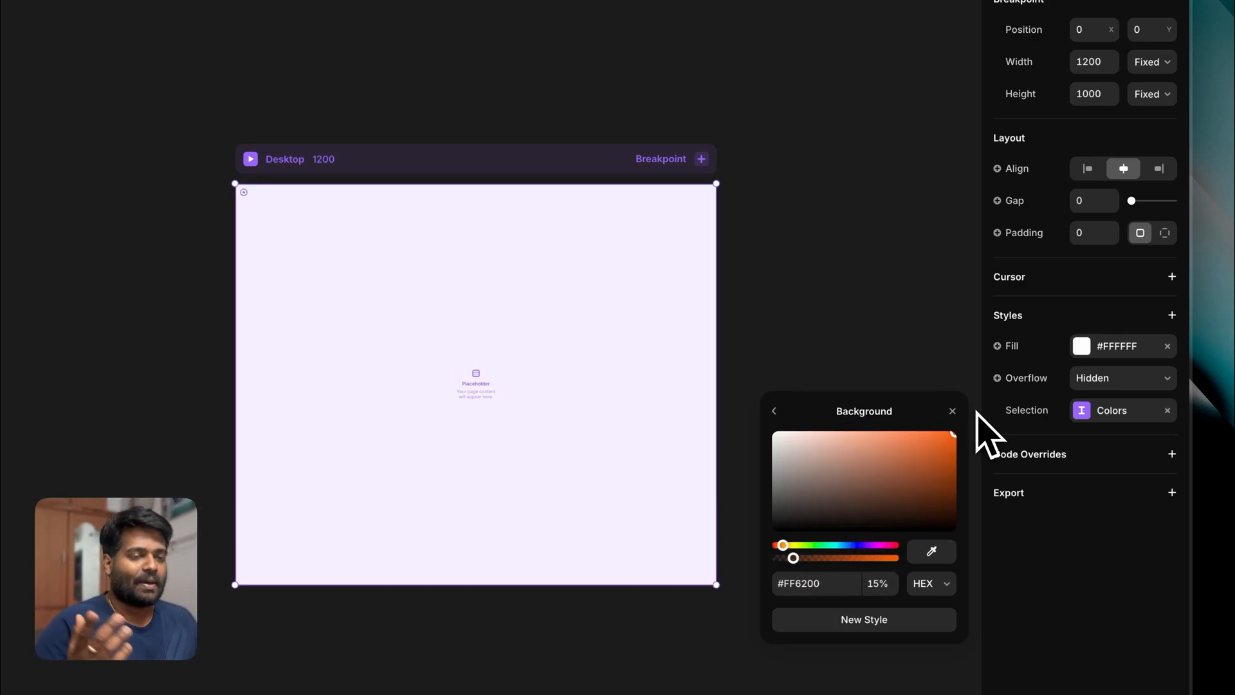
click(858, 348)
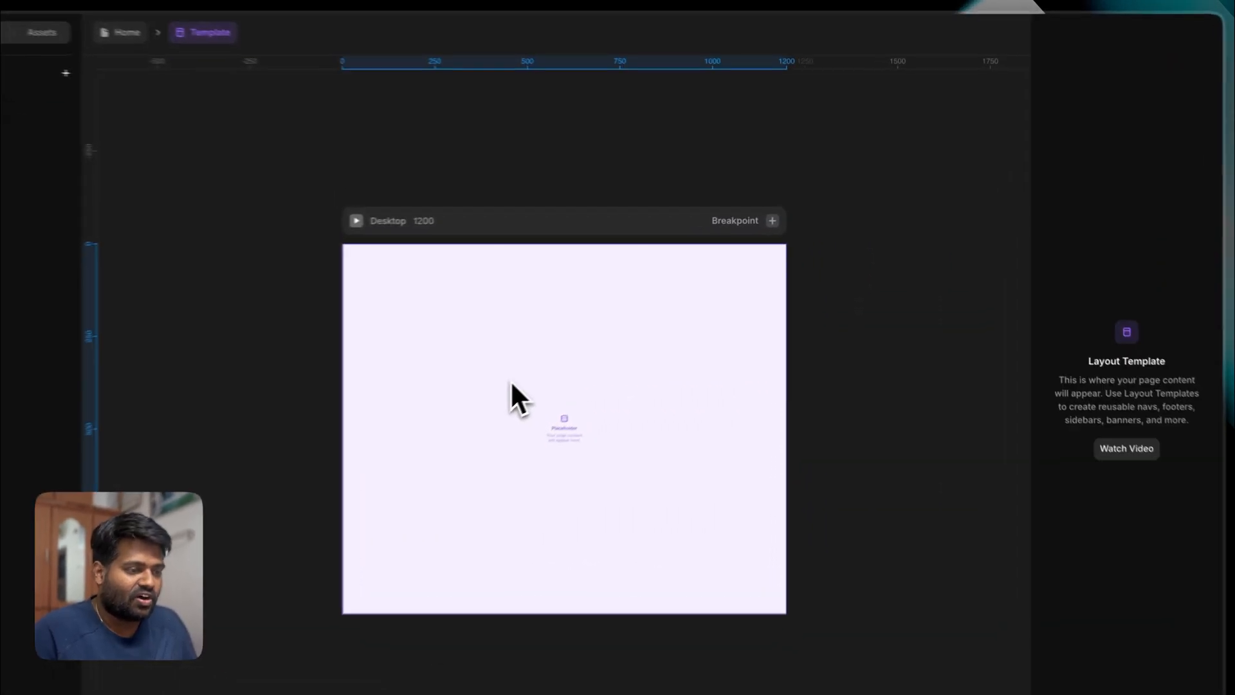
- Reselect the template's Desktop breakpoint and open its Selection colors for review
scroll(511, 380, up, 5)
scroll(511, 379, down, 3)
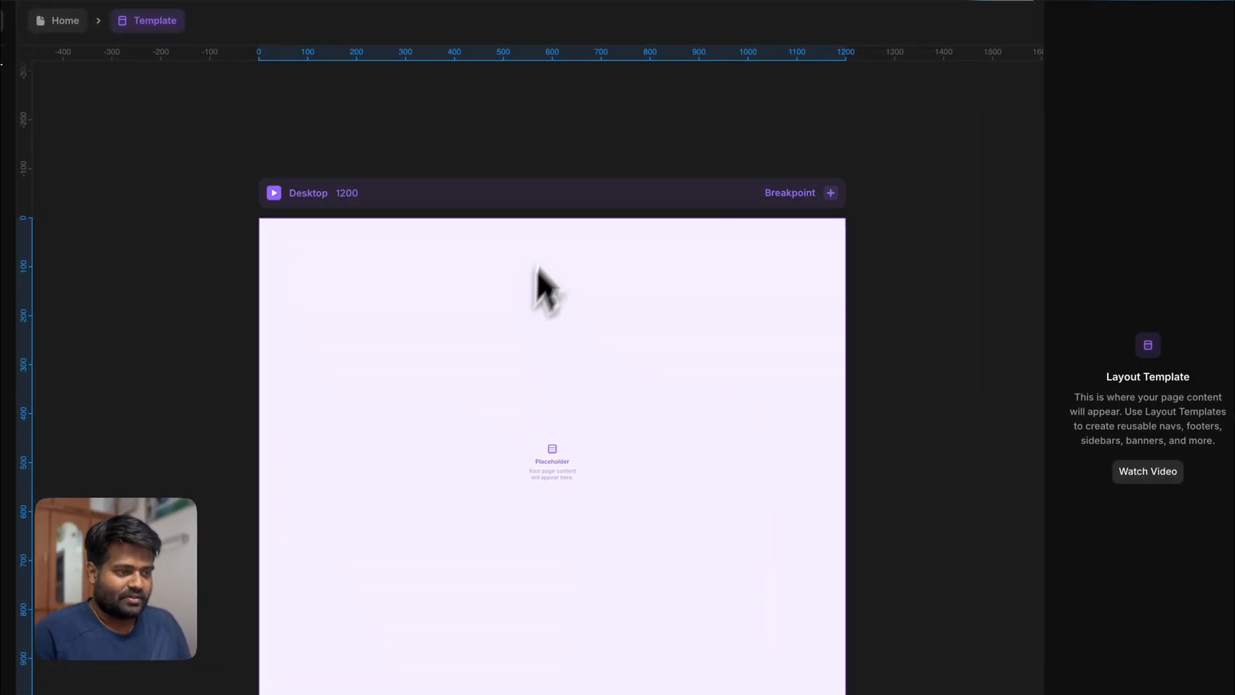
click(551, 192)
click(1175, 478)
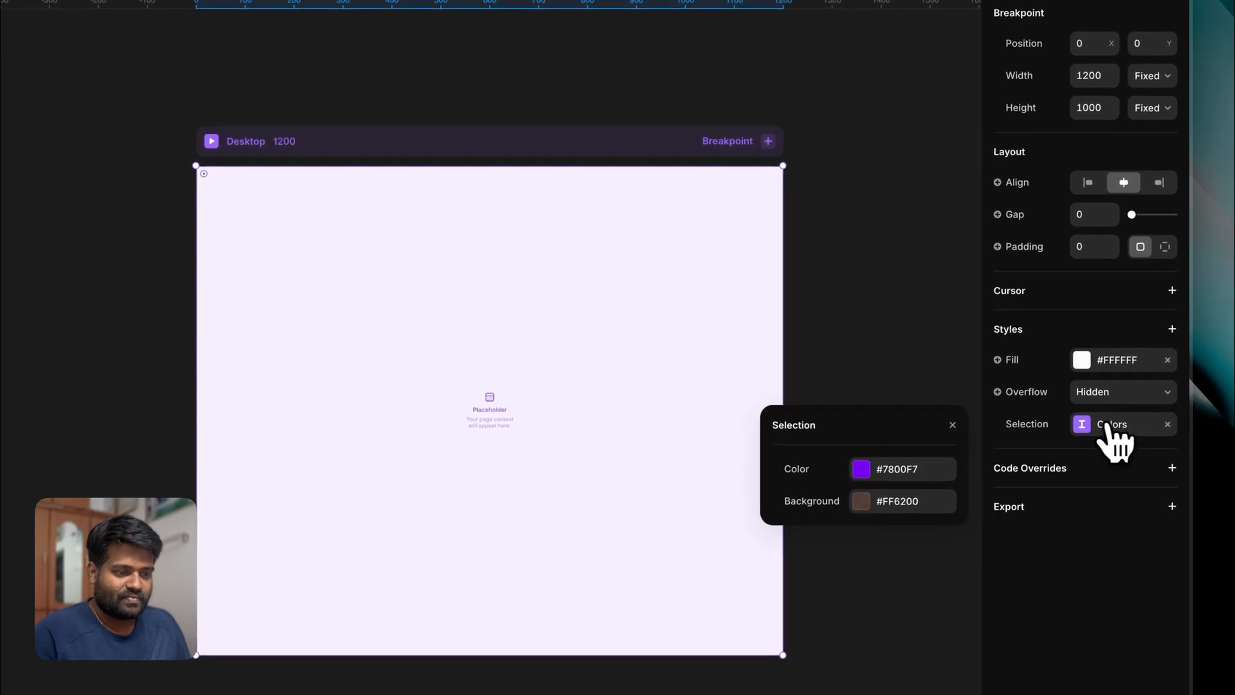